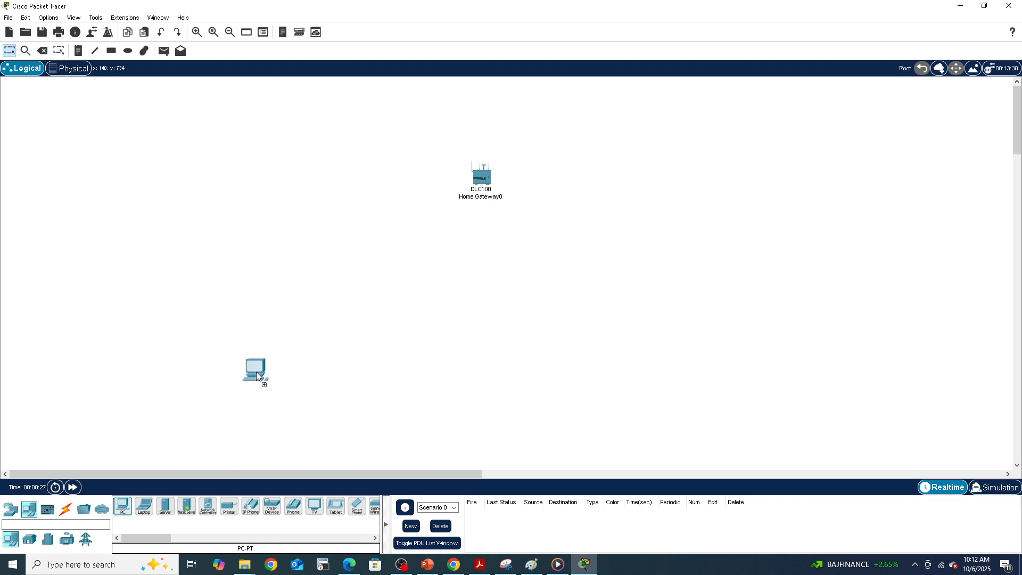
Step: Place a laptop on the workspace to the right of the PC
left_click_drag(144, 517, 641, 331)
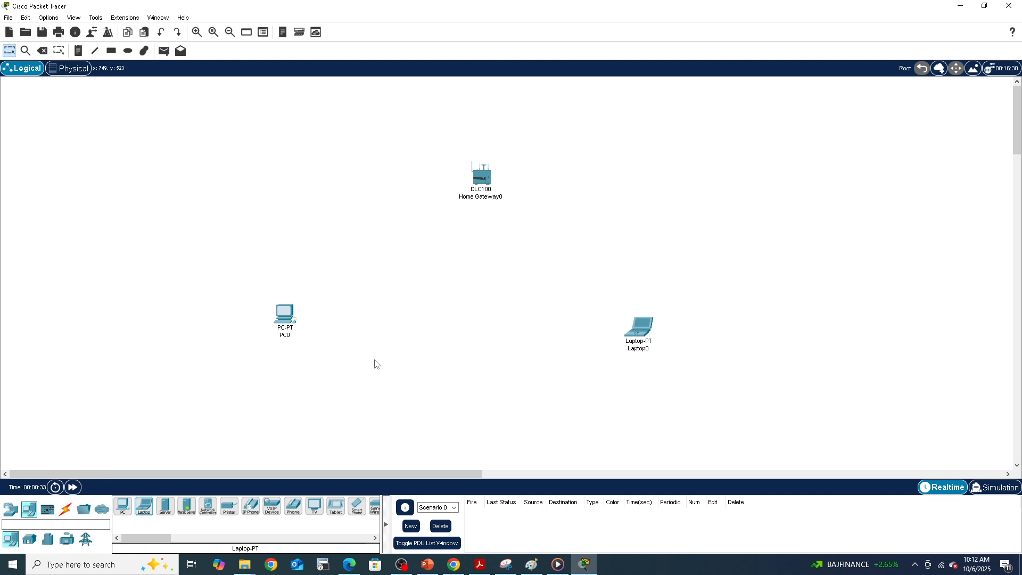
Step: Connect PC0's FastEthernet0 to the Home Gateway's Ethernet 1 with a copper straight-through cable
left_click(66, 510)
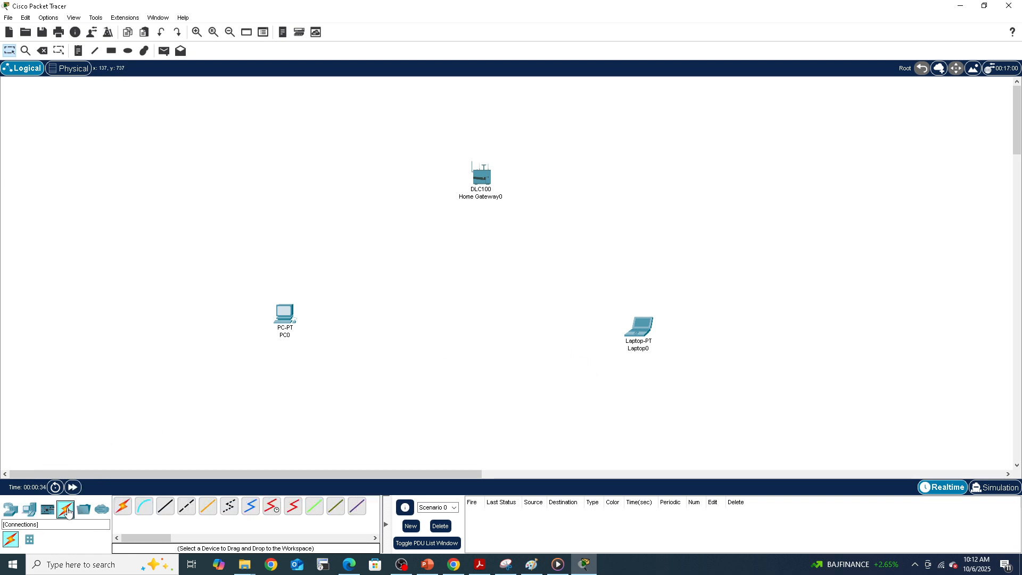
left_click(162, 513)
left_click(286, 314)
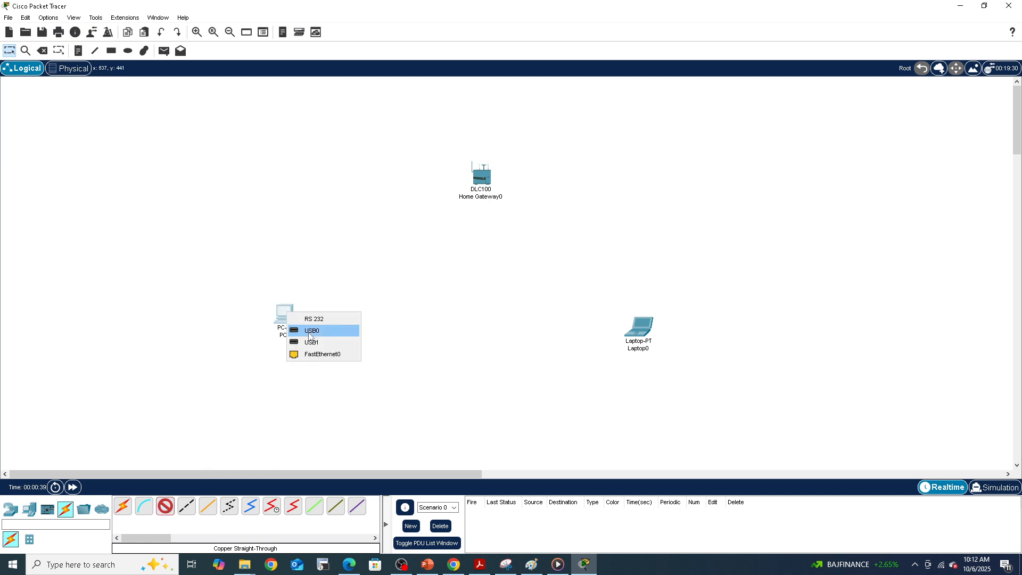
left_click(313, 354)
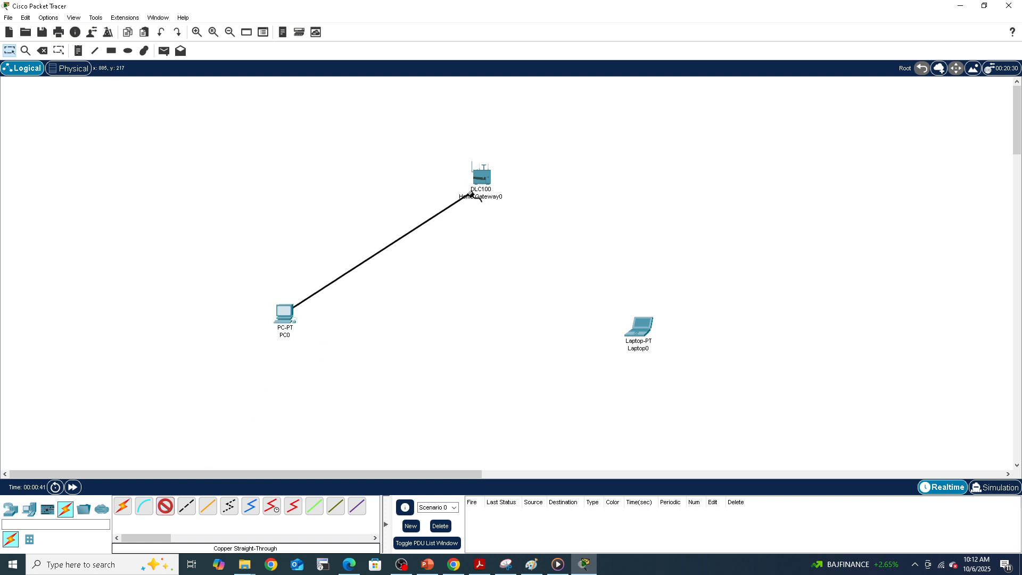
left_click(483, 182)
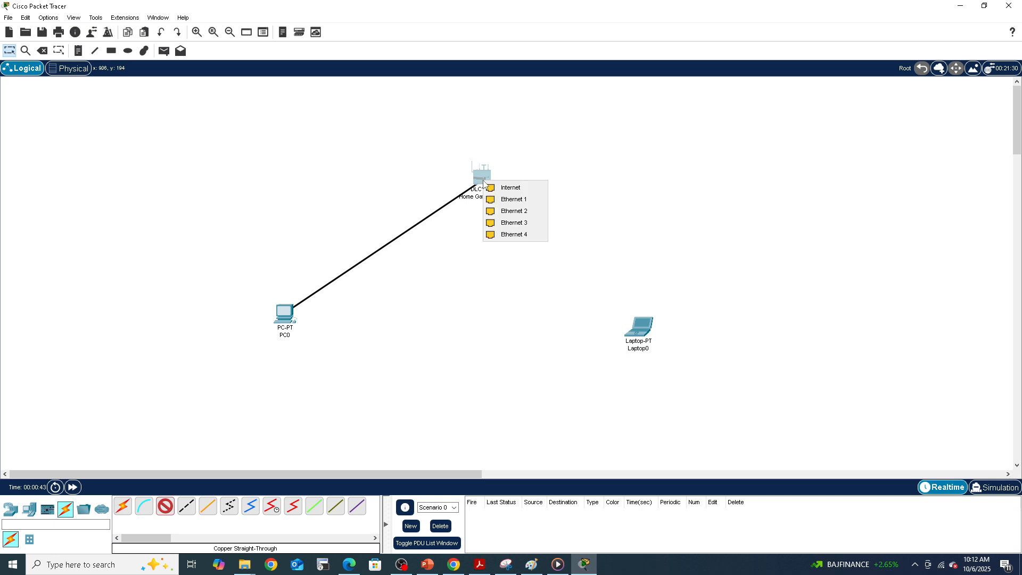
left_click(501, 200)
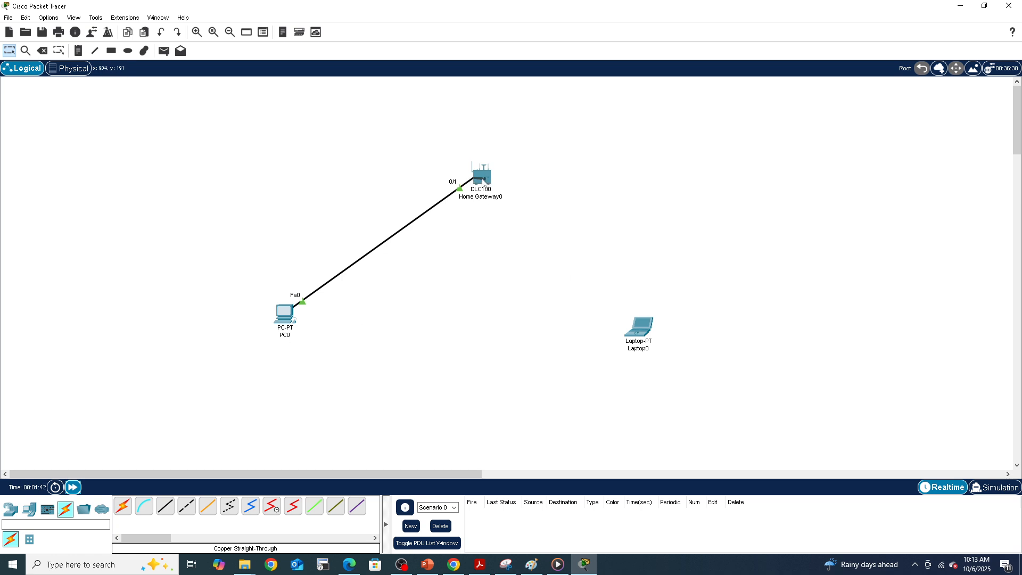
Step: Inspect the Home Gateway's port summary and its LAN IPv4 address and subnet mask settings
mouse_move(483, 178)
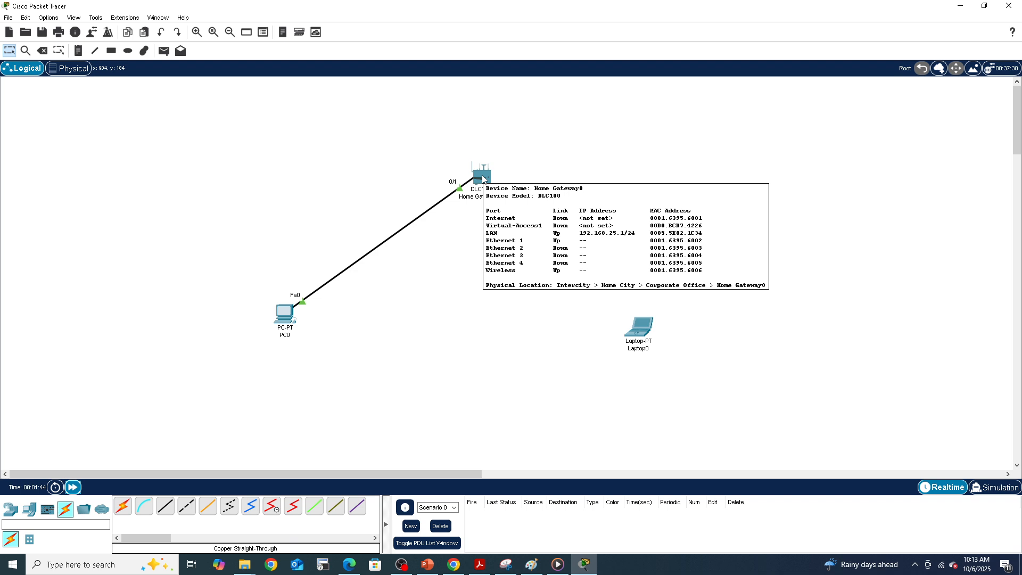
left_click(483, 178)
left_click_drag(522, 128, 548, 97)
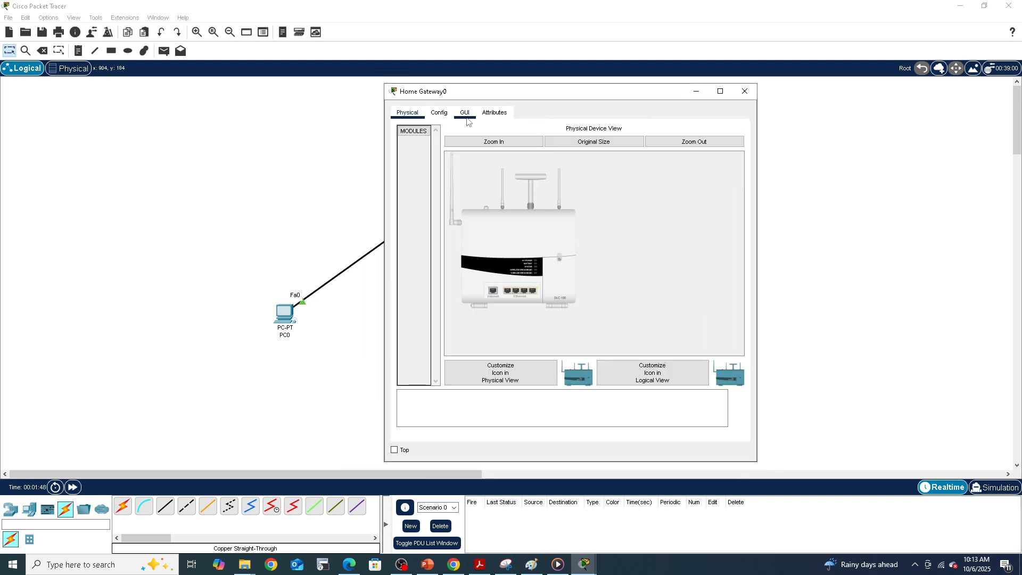
left_click(440, 117)
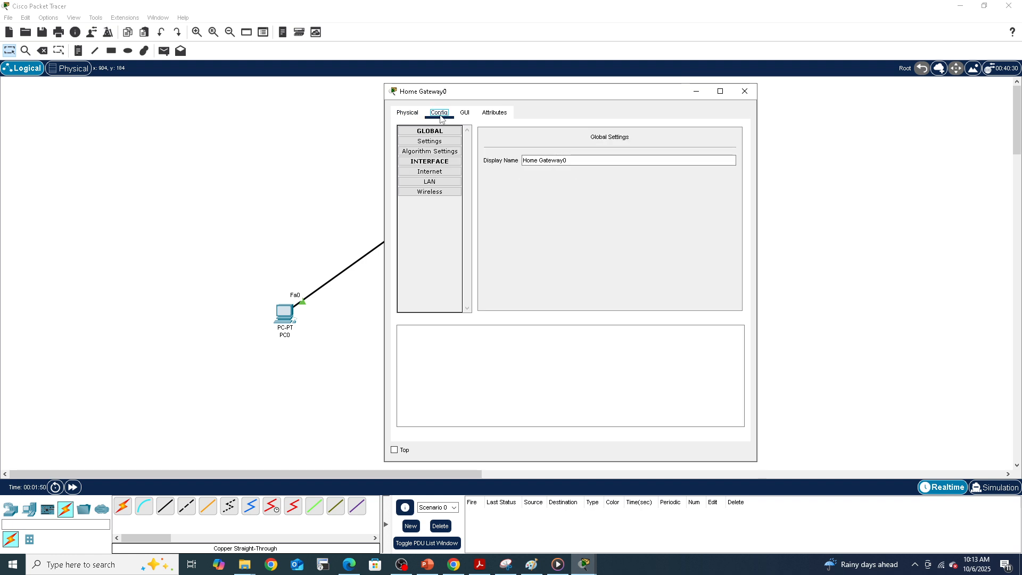
left_click(430, 182)
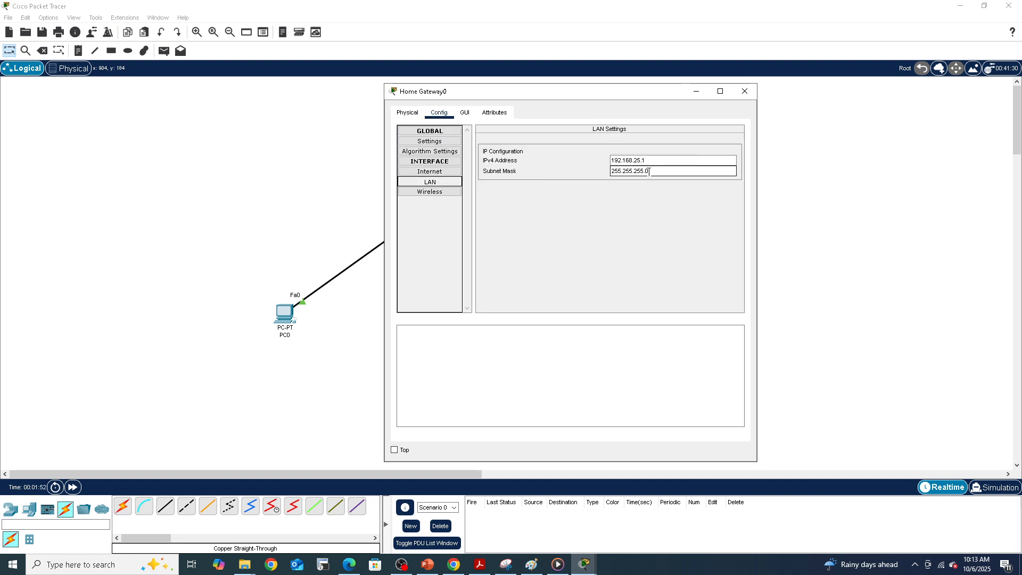
left_click(626, 163)
left_click(647, 172)
left_click(619, 162)
left_click(745, 94)
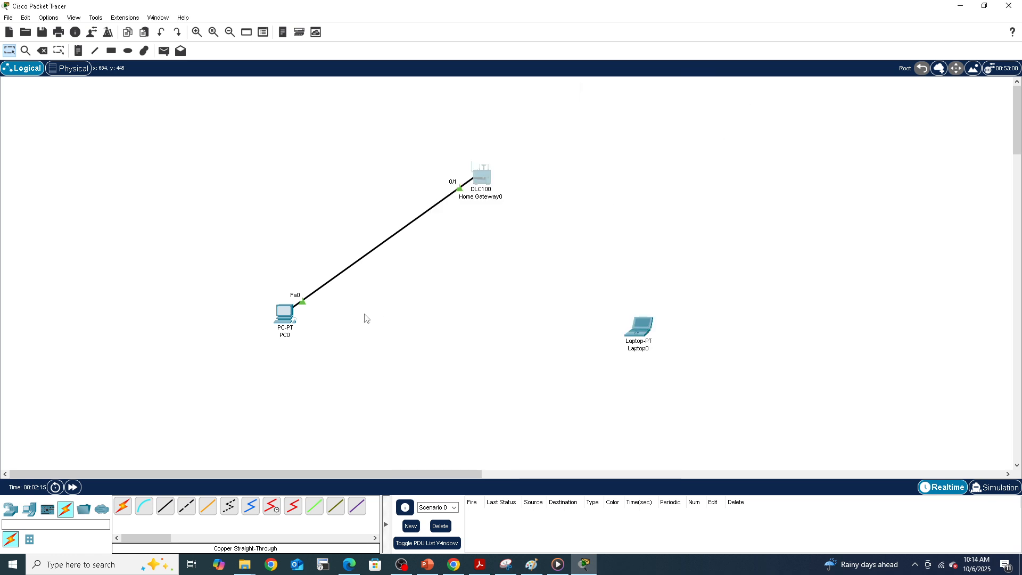
Step: Open PC0's command prompt and run ipconfig
left_click(287, 313)
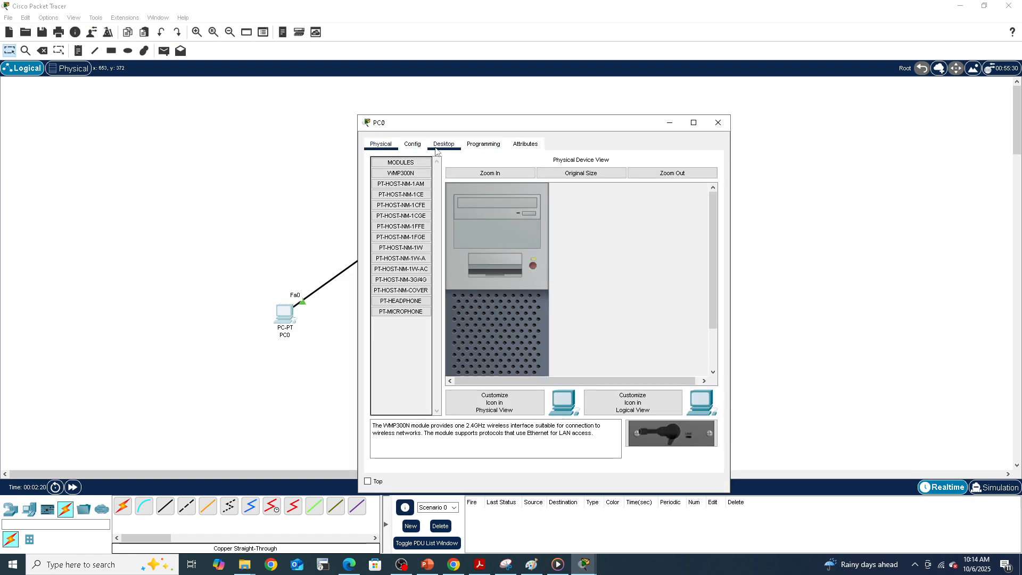
left_click(442, 144)
left_click(598, 182)
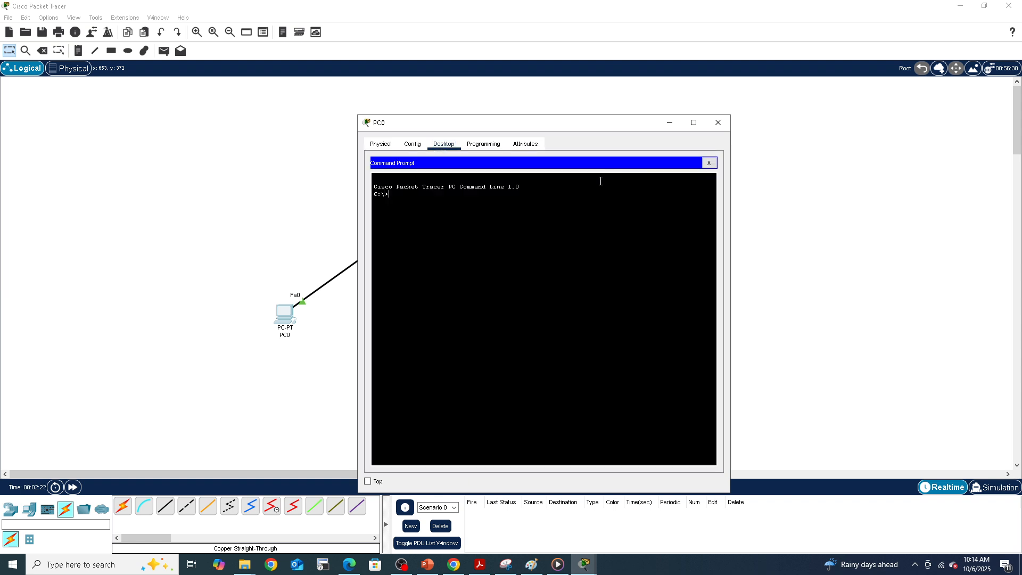
left_click_drag(518, 124, 417, 93)
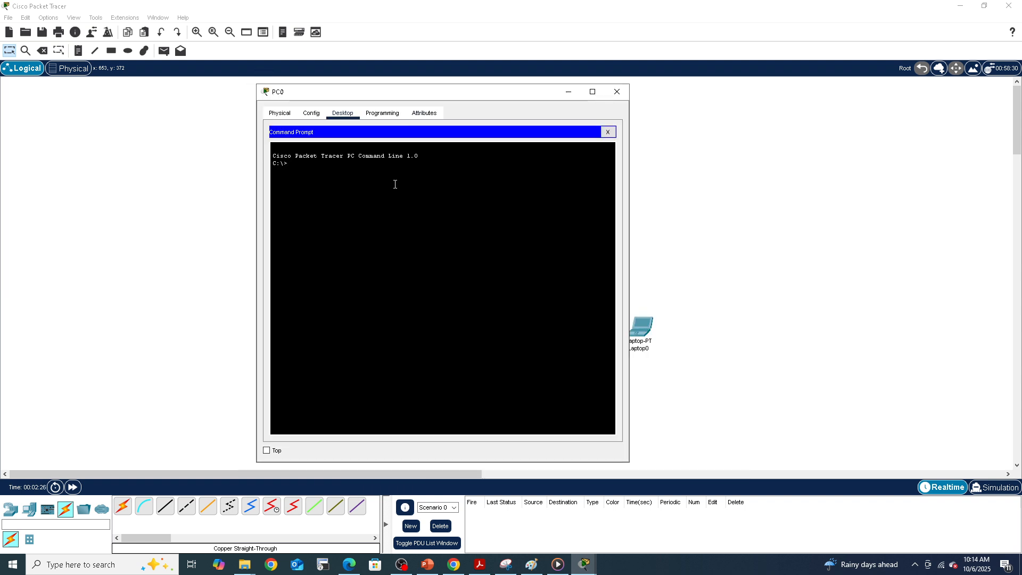
type("ipconfi")
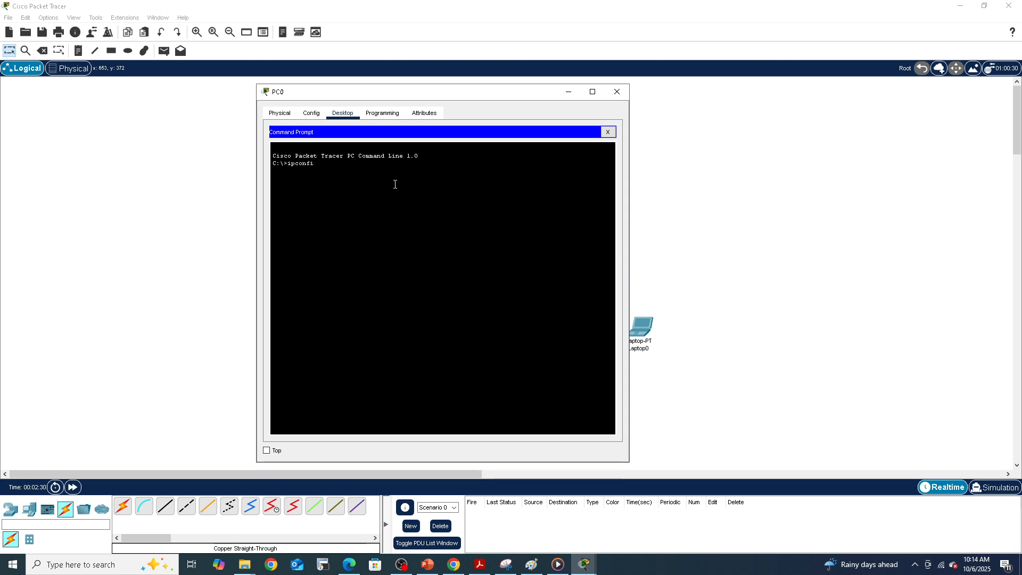
type("g")
key("Return")
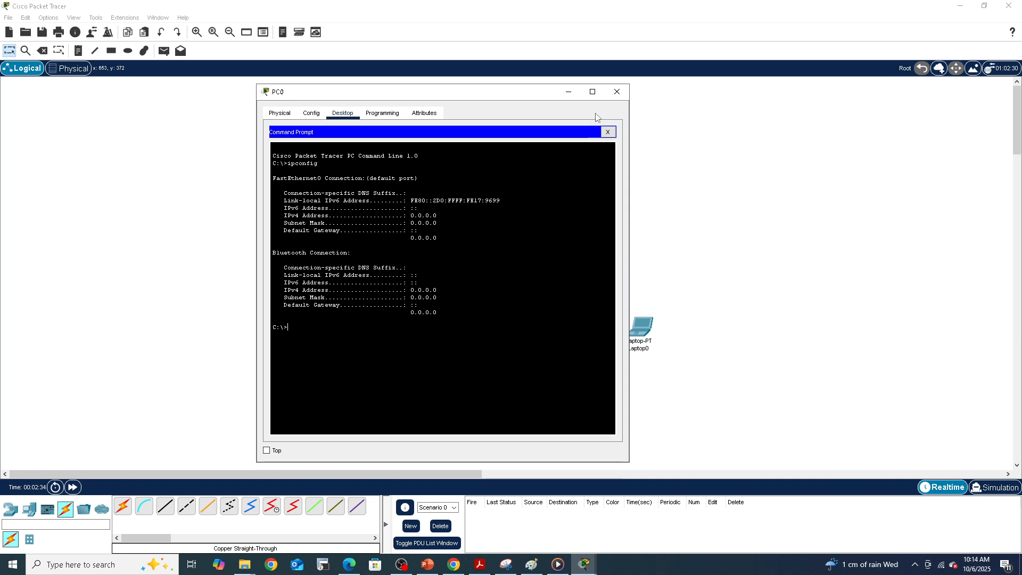
Step: Switch PC0's IPv4 gateway/DNS configuration to DHCP
left_click(282, 115)
left_click(312, 114)
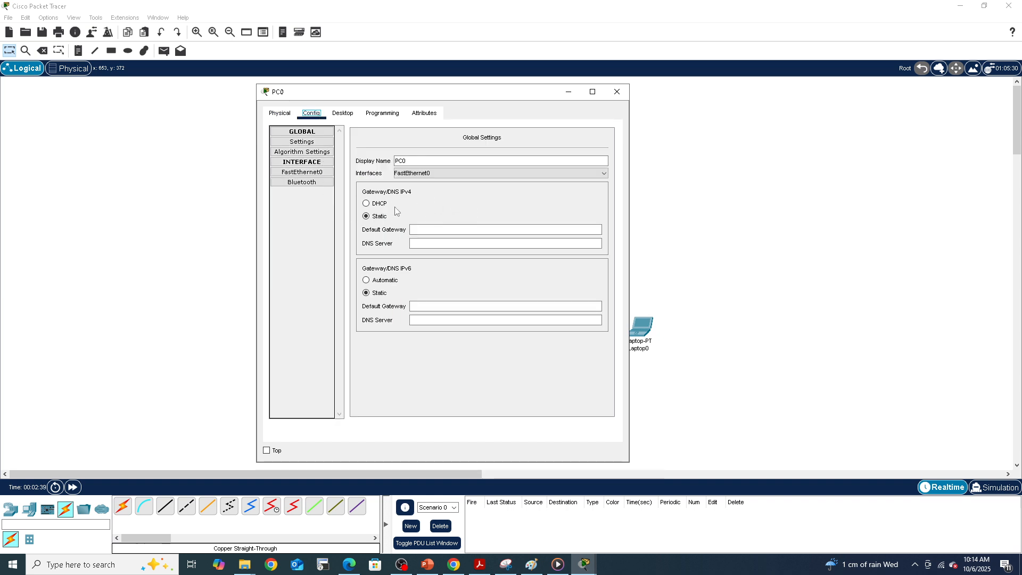
left_click(367, 204)
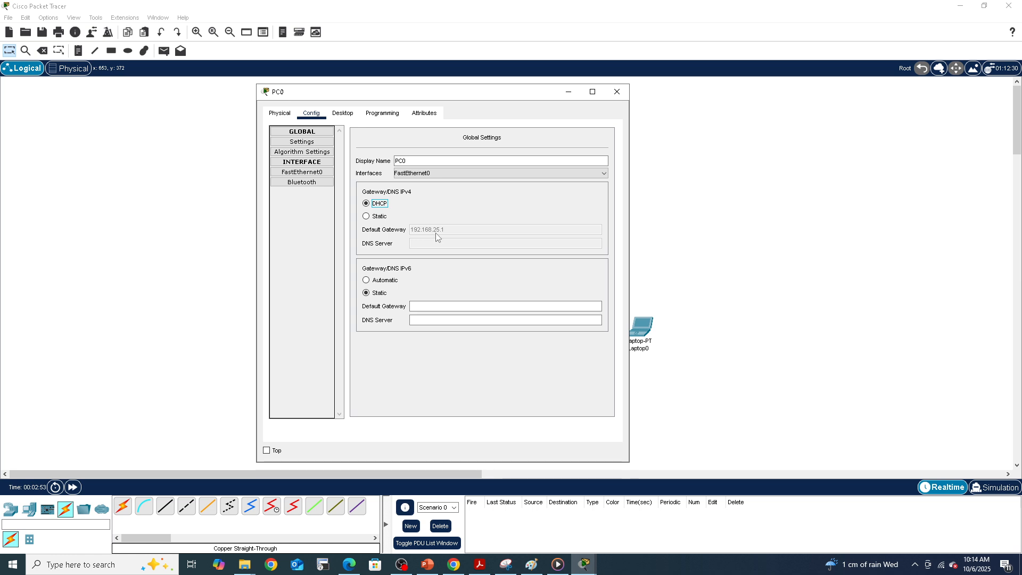
Step: Rerun ipconfig on PC0 and highlight the obtained IPv4 address and default gateway
left_click_drag(497, 96, 460, 105)
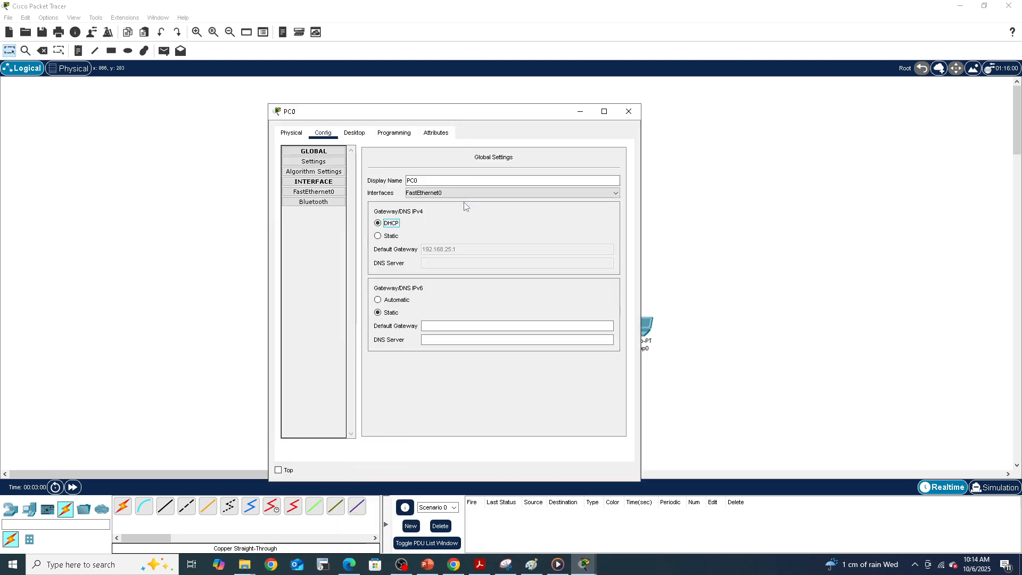
left_click(353, 134)
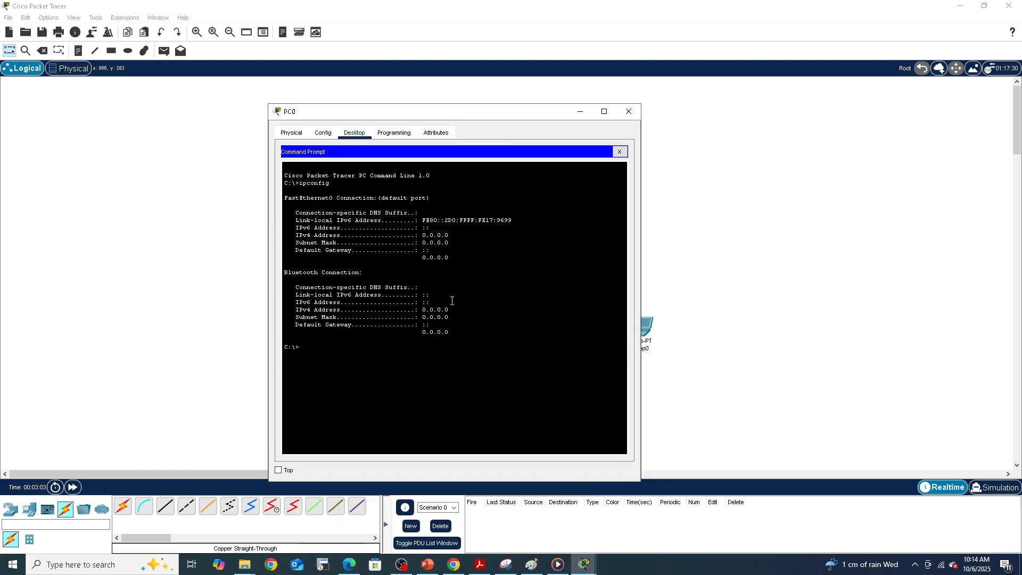
key("Up")
key("Return")
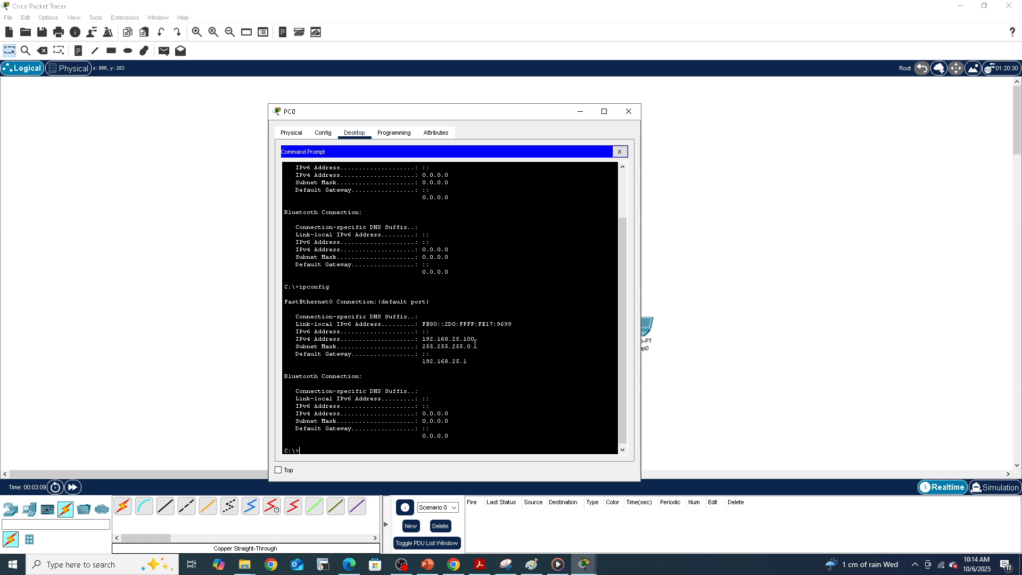
left_click_drag(475, 341, 423, 341)
left_click_drag(424, 362, 468, 364)
Step: Minimize PC0's window and recheck the Home Gateway's LAN settings
left_click(581, 112)
left_click(485, 177)
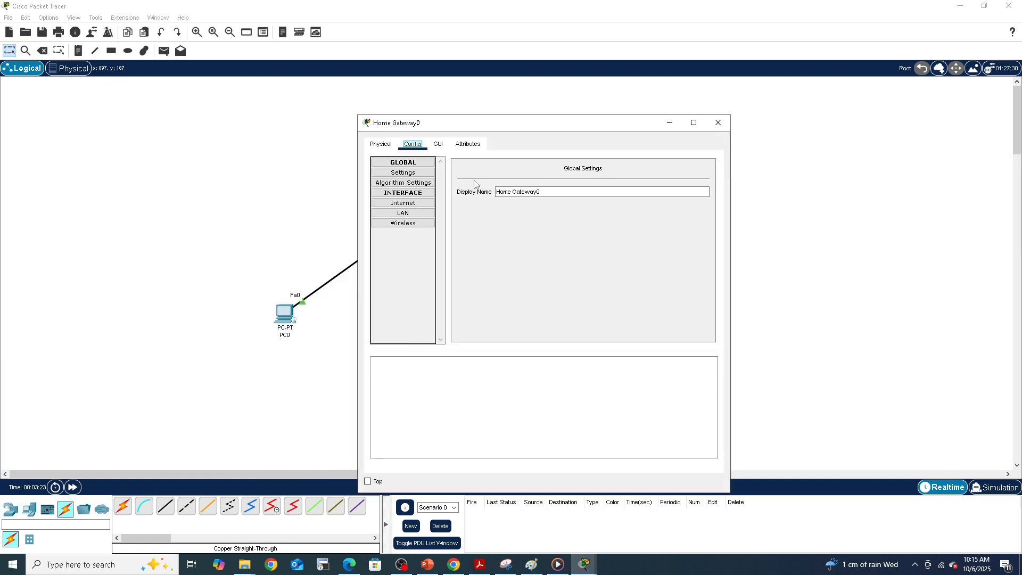
left_click(418, 213)
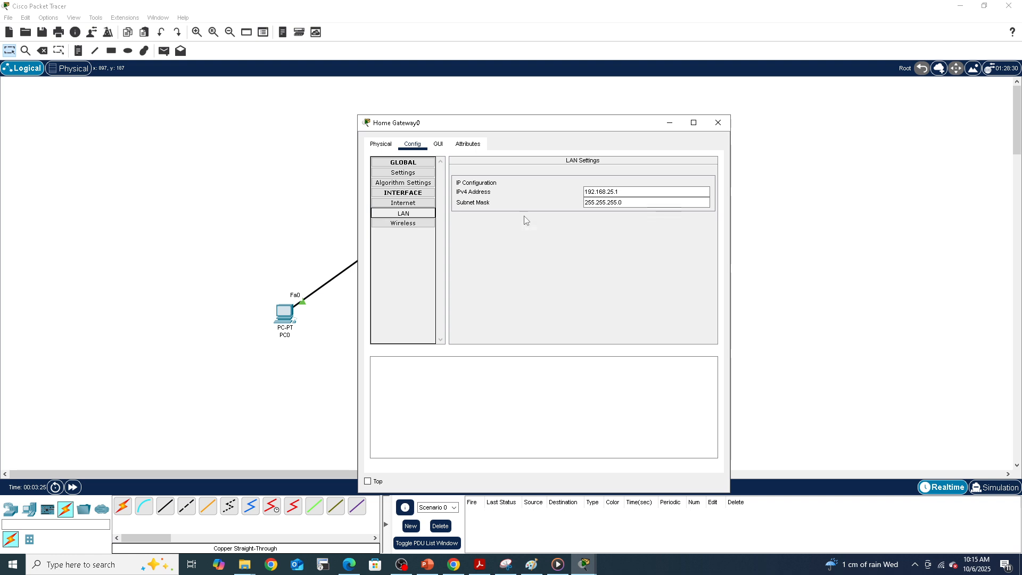
left_click(719, 122)
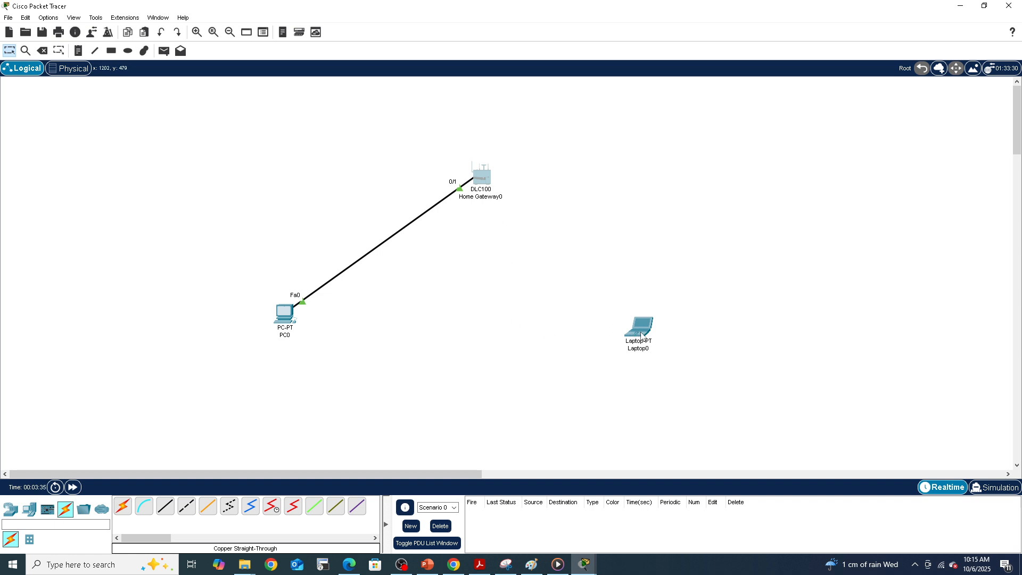
Step: Rename the Home Gateway's wireless SSID to IntraNXT
mouse_move(642, 336)
left_click(485, 183)
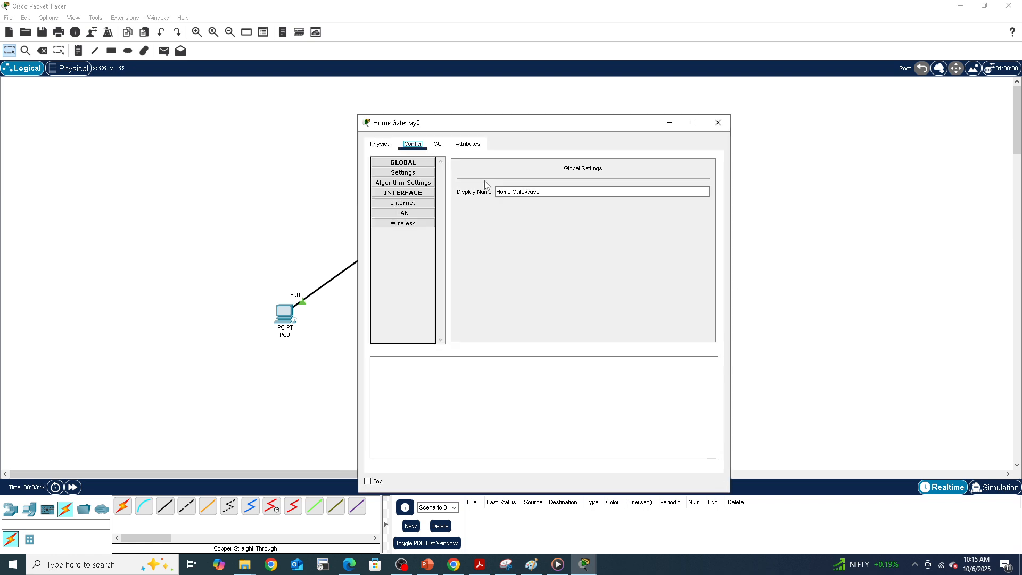
left_click(418, 223)
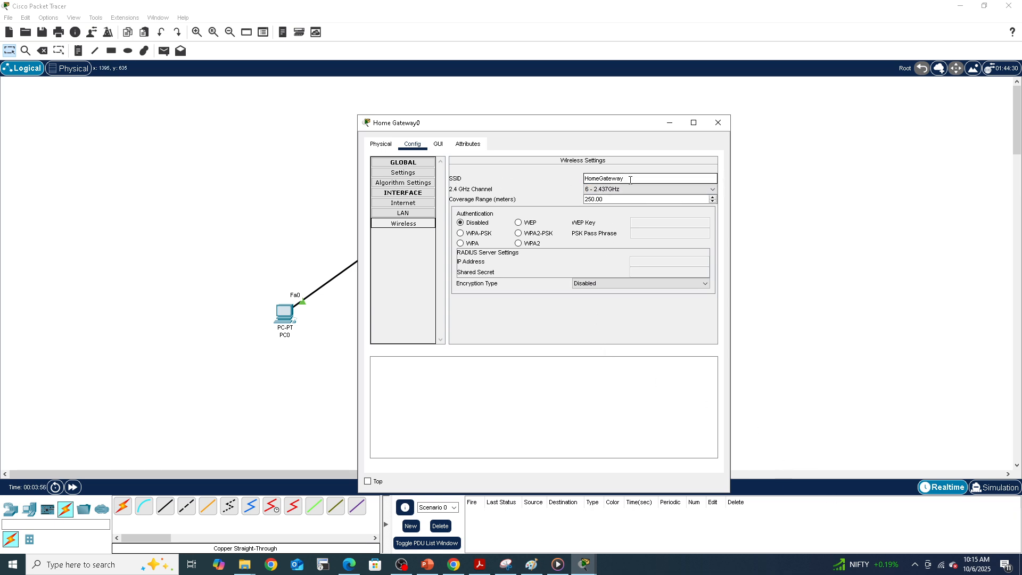
left_click_drag(630, 180, 585, 180)
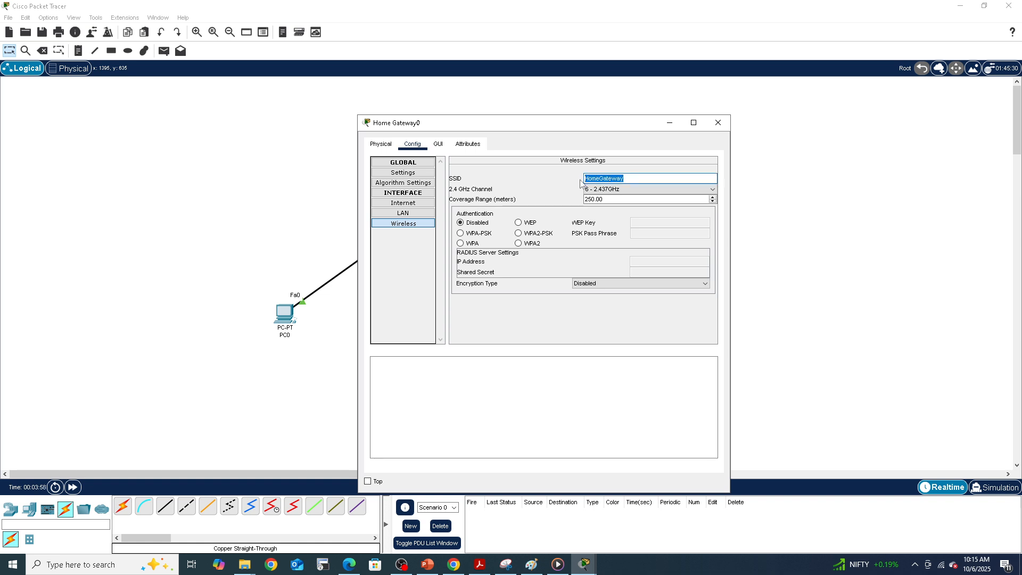
key("BackSpace")
Step: Enable WPA2-PSK wireless authentication and enter the PSK pass phrase
left_click(519, 235)
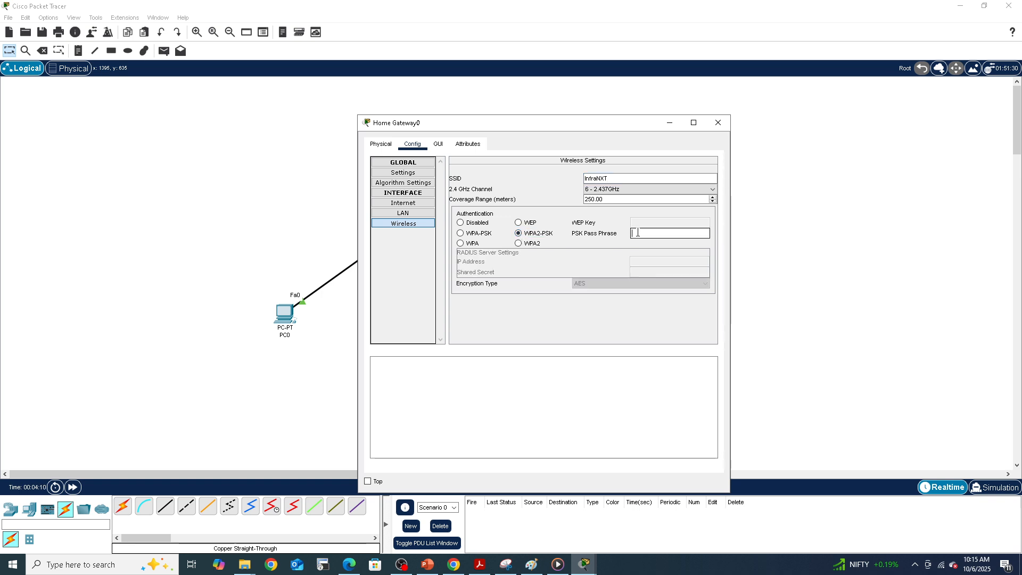
type("BC1")
type("23")
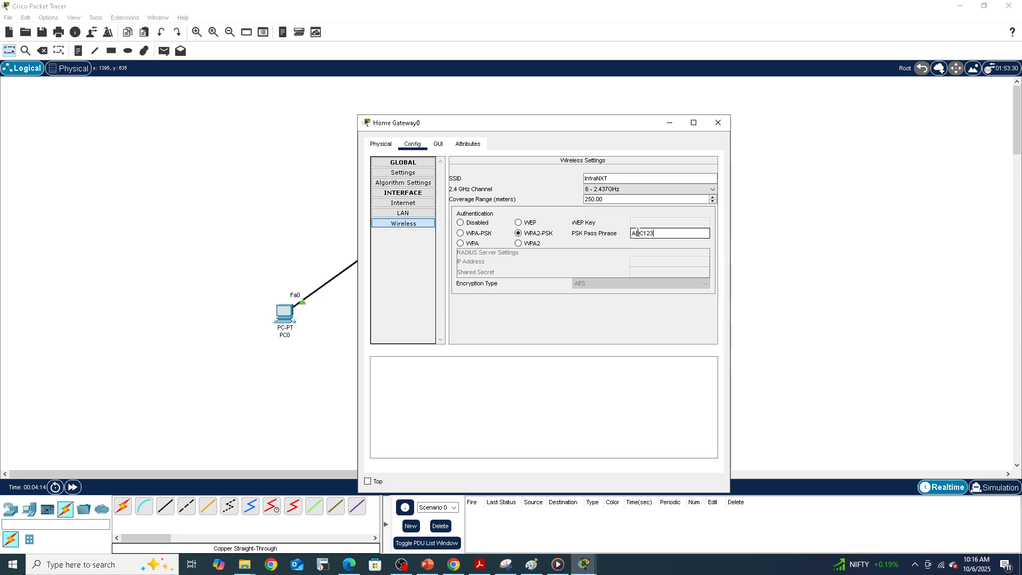
type("ABC")
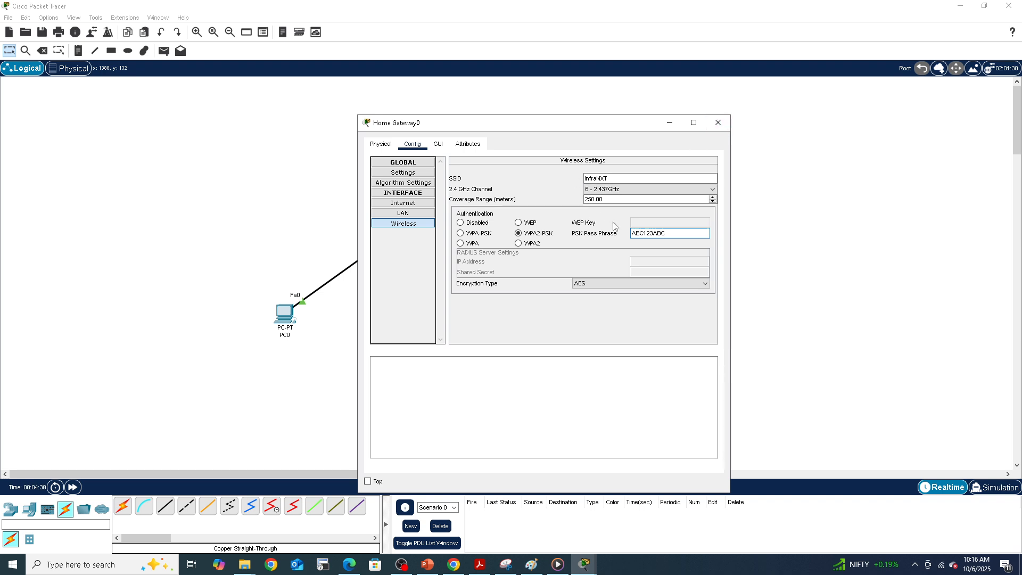
left_click(719, 123)
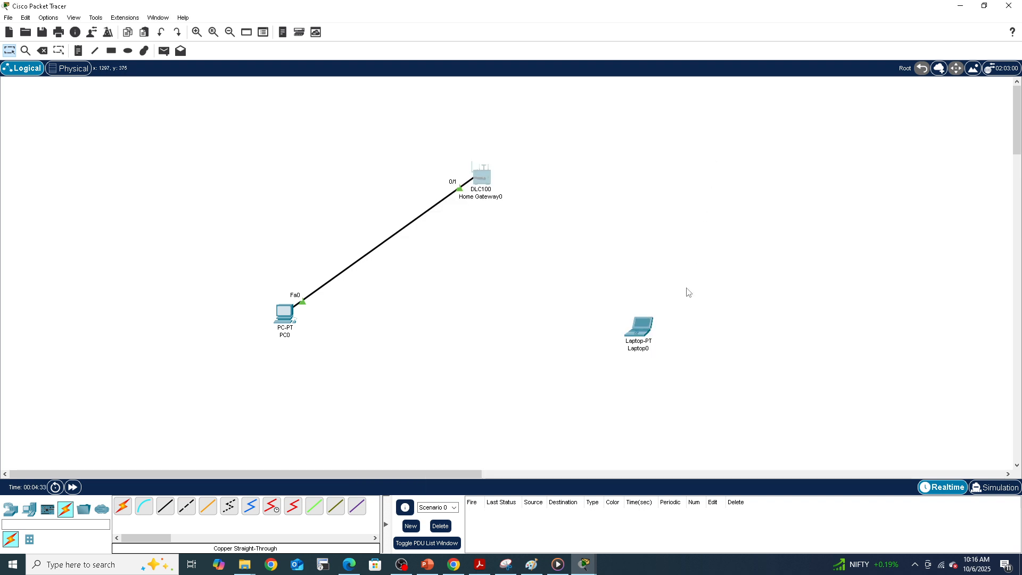
Step: Open Laptop0's physical view, zoom into its side panel, and remove the installed wired network module from the expansion slot
left_click(641, 328)
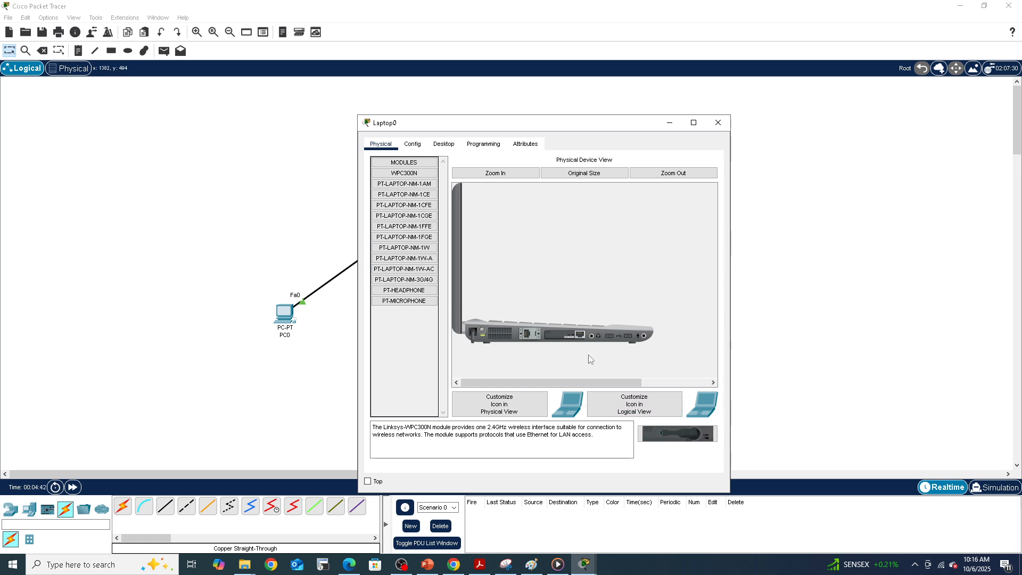
left_click_drag(534, 385, 535, 386)
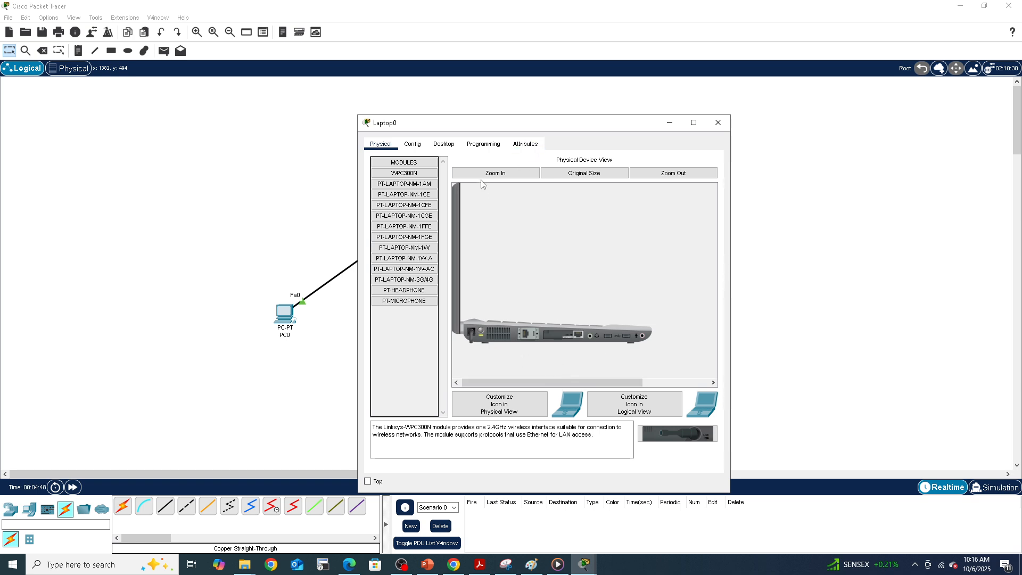
left_click(495, 173)
left_click_drag(710, 250, 712, 320)
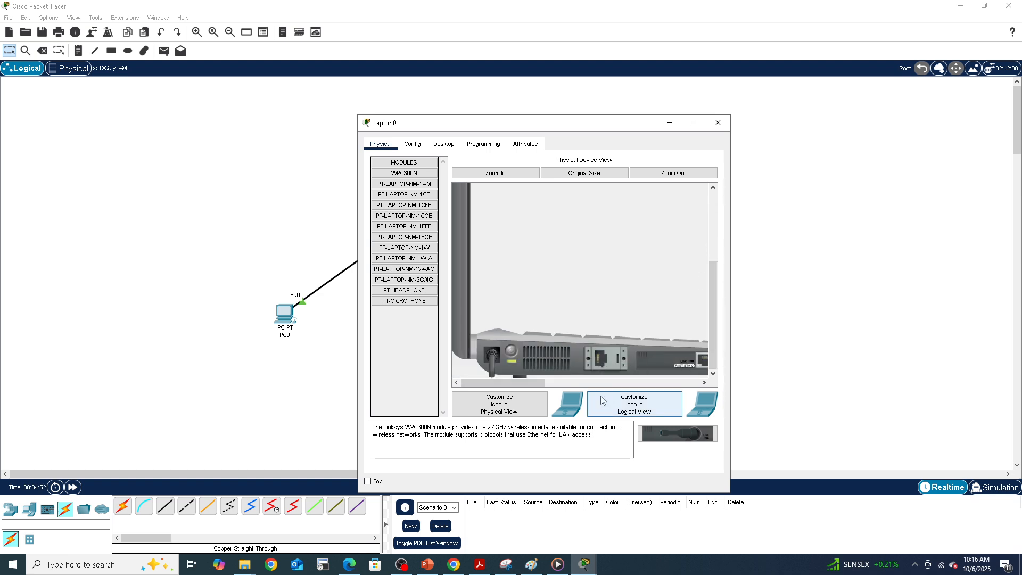
left_click_drag(529, 383, 554, 385)
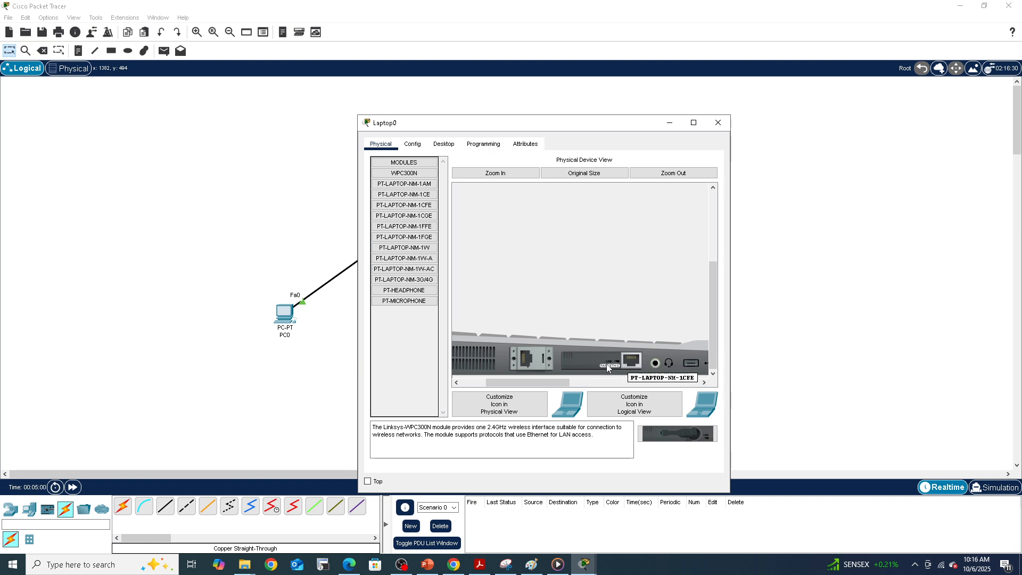
left_click_drag(567, 386, 498, 386)
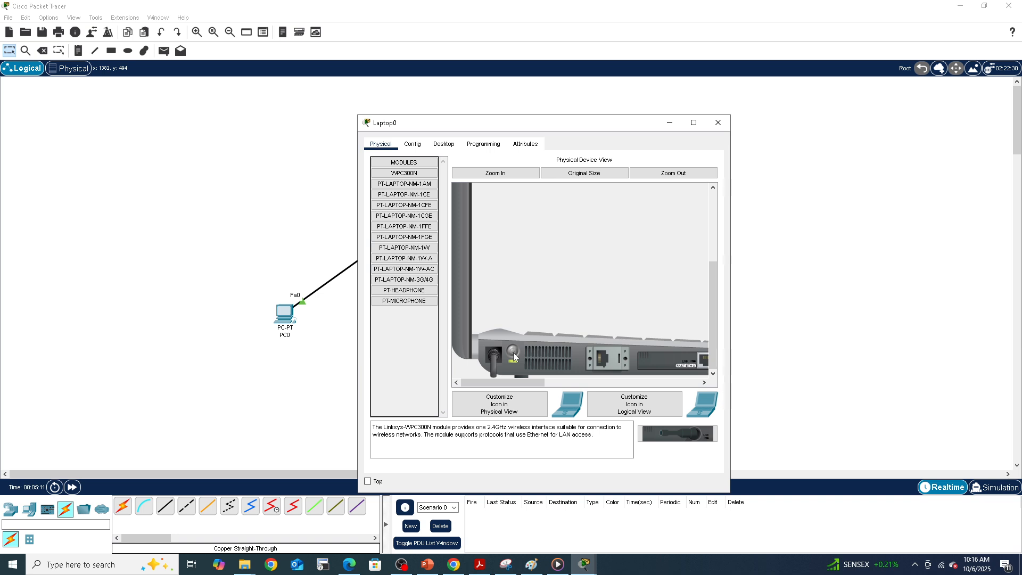
left_click(606, 384)
left_click_drag(605, 384, 557, 379)
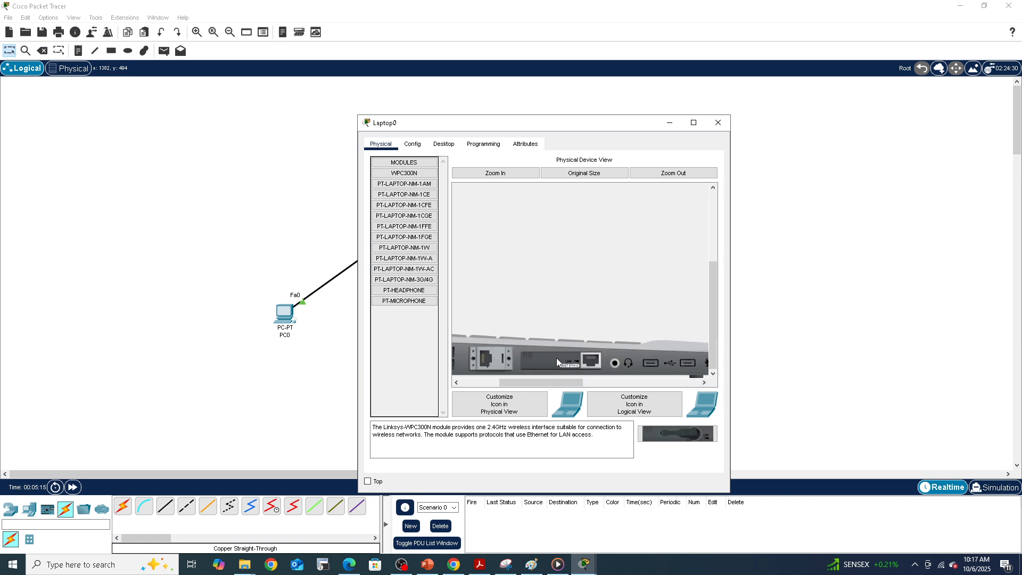
left_click_drag(557, 358, 413, 342)
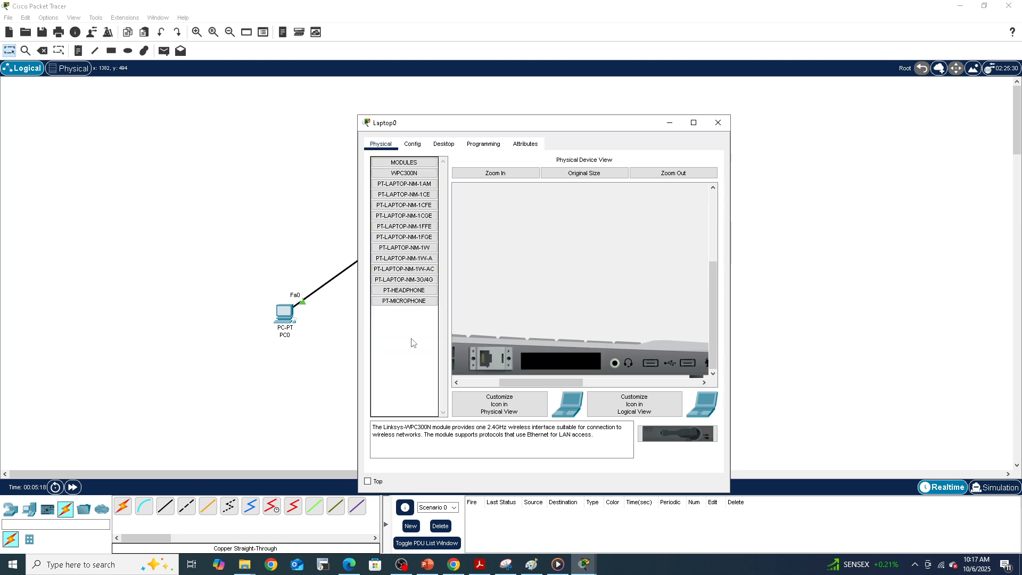
Step: Install the PT-LAPTOP-NM-1W-AC wireless module into Laptop0's empty expansion slot
left_click(396, 272)
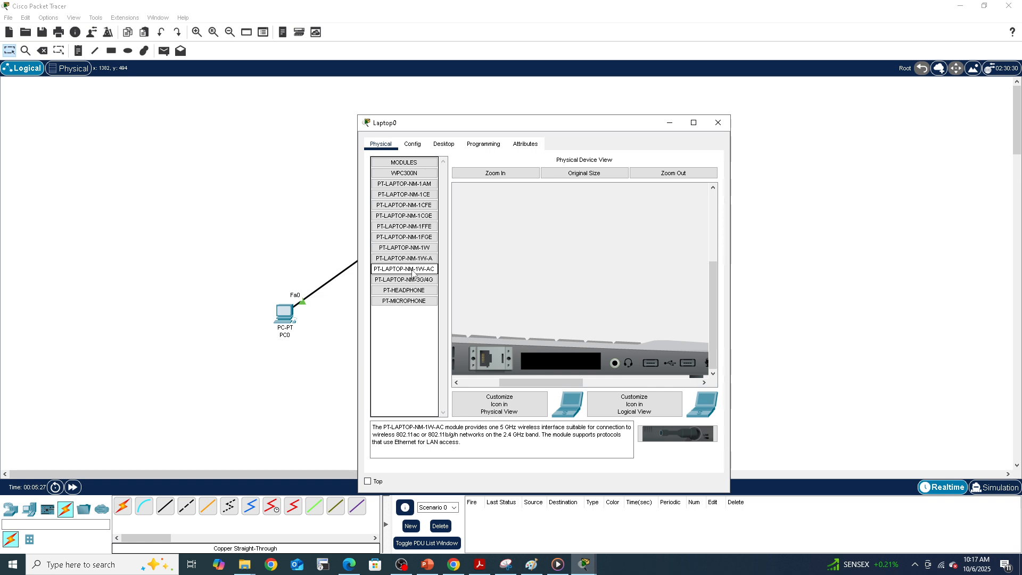
left_click(382, 270)
left_click_drag(382, 273, 557, 362)
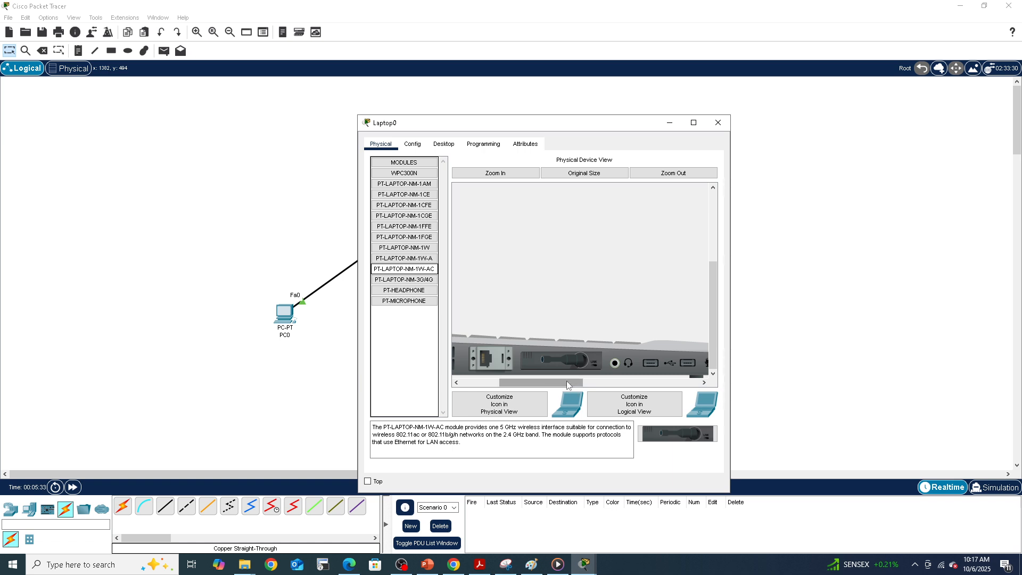
left_click_drag(565, 388, 514, 392)
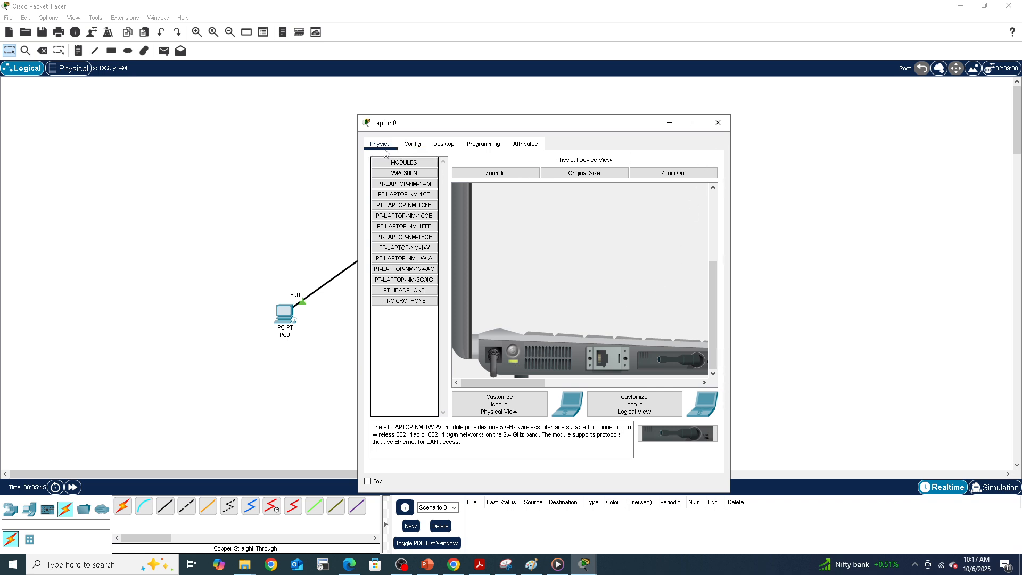
Step: Set Laptop0's Wireless0 interface SSID to IntraNXT
left_click(407, 147)
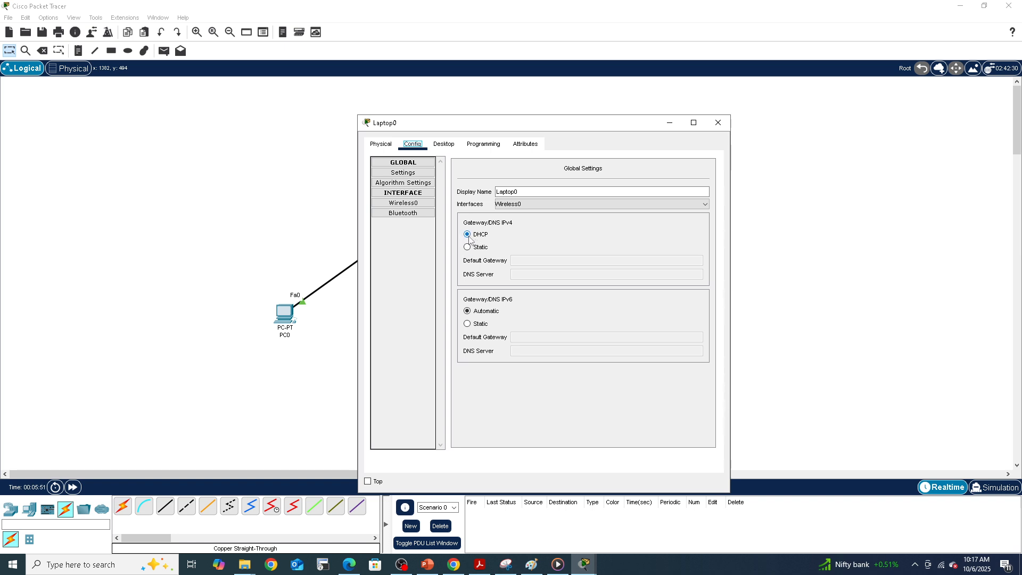
left_click(412, 205)
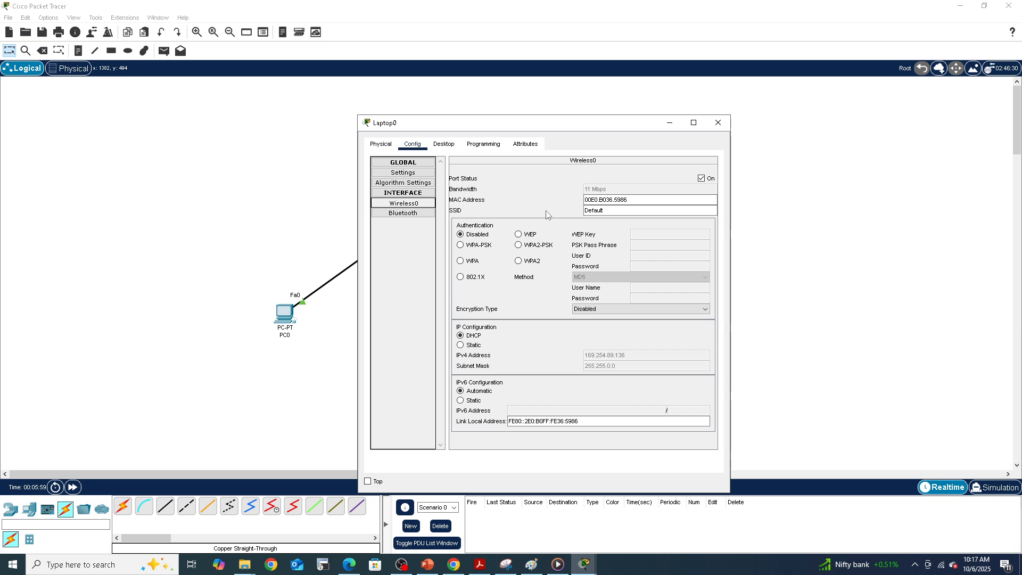
double_click(588, 211)
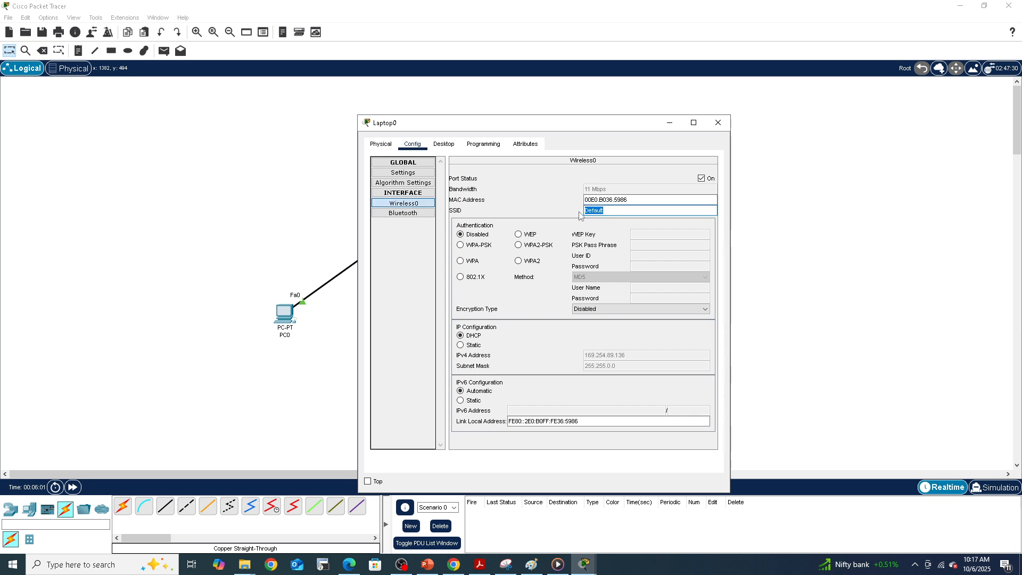
key("BackSpace")
type("InfraNXT")
Step: Select WPA2-PSK authentication on Laptop0's wireless interface, enter the PSK pass phrase, and close the window
left_click(519, 246)
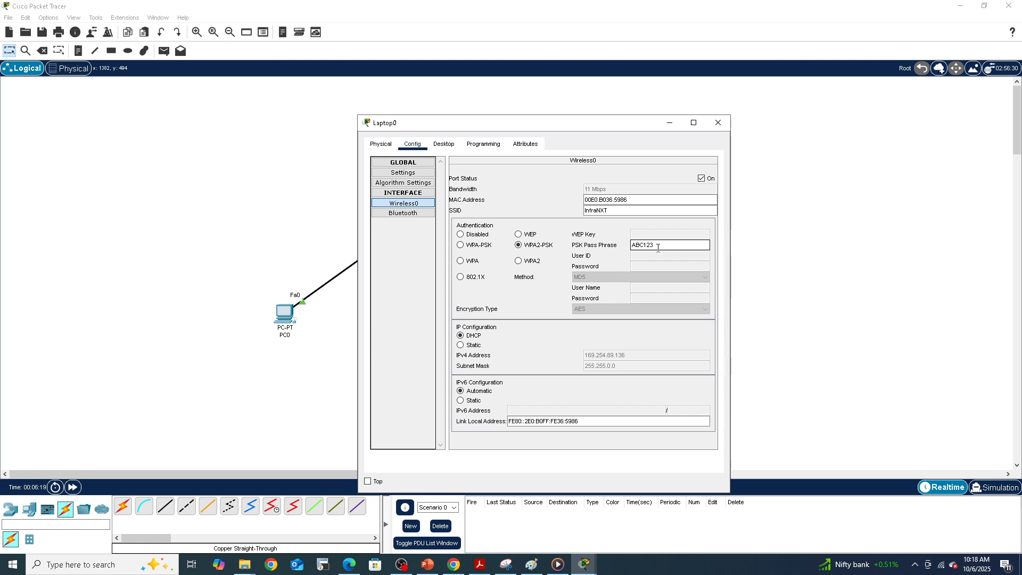
type("abc")
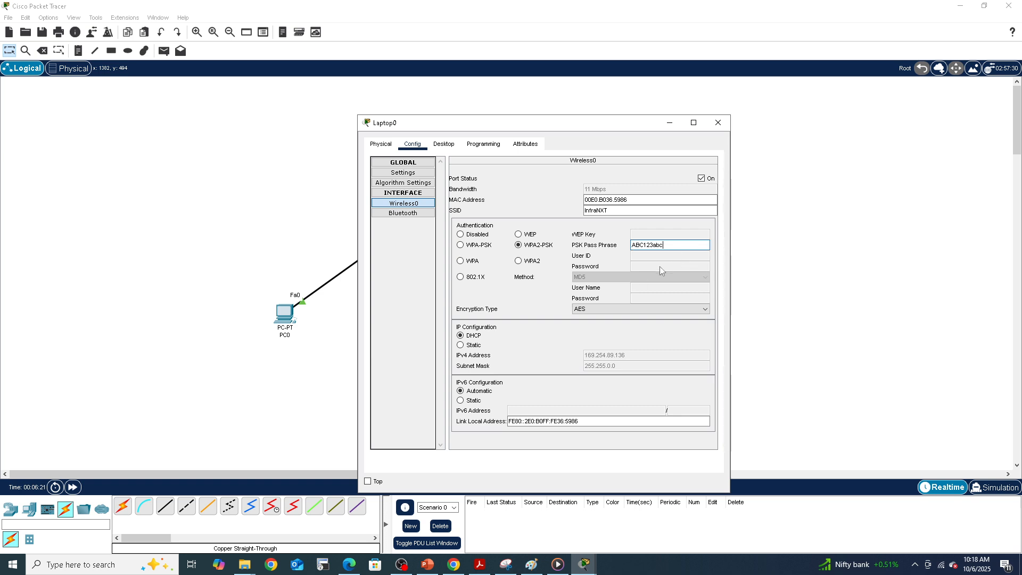
left_click(718, 122)
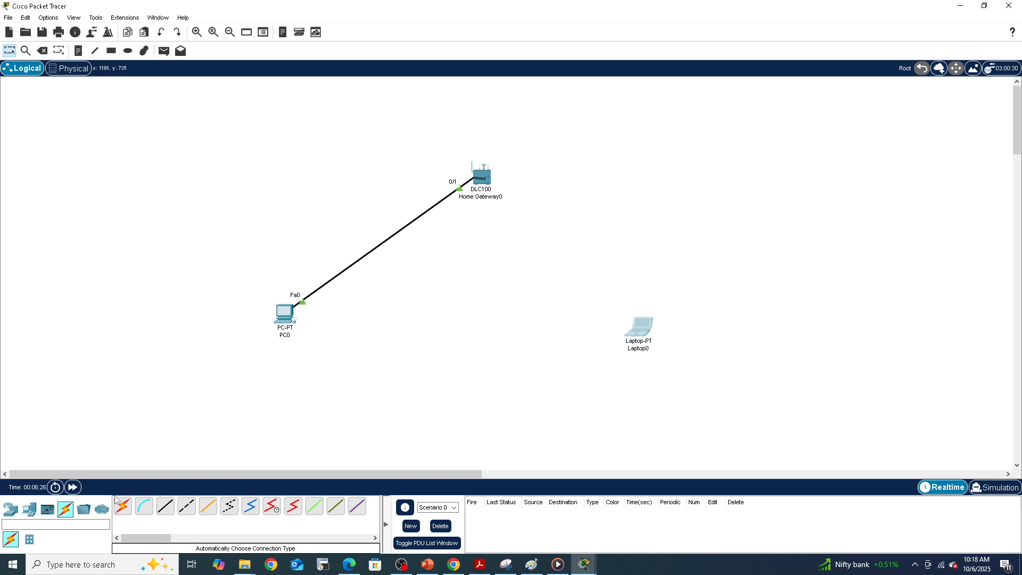
Step: Reopen Laptop0's Wireless0 settings and correct the PSK pass phrase to match the gateway's, then close the window
left_click(77, 488)
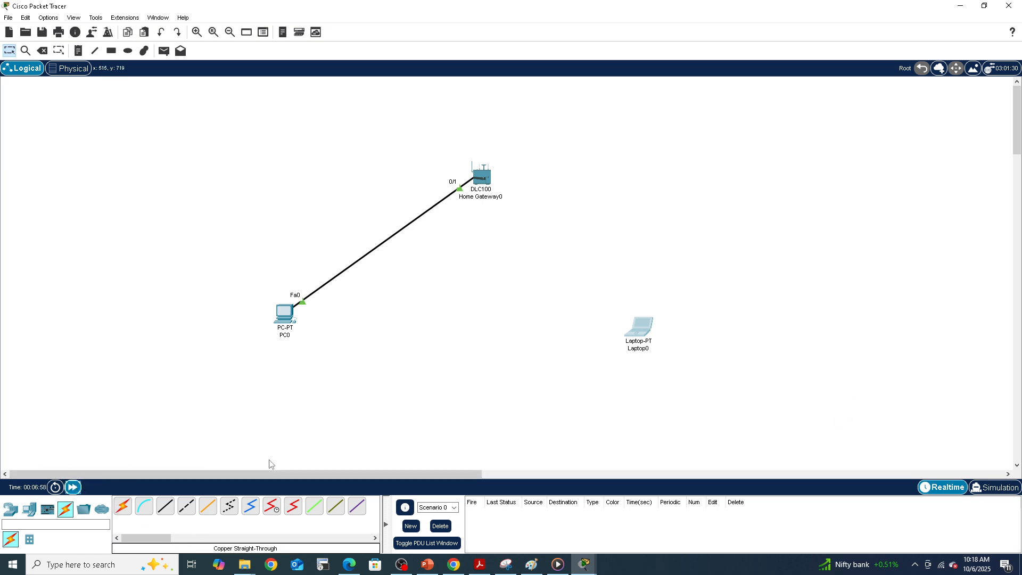
left_click(644, 330)
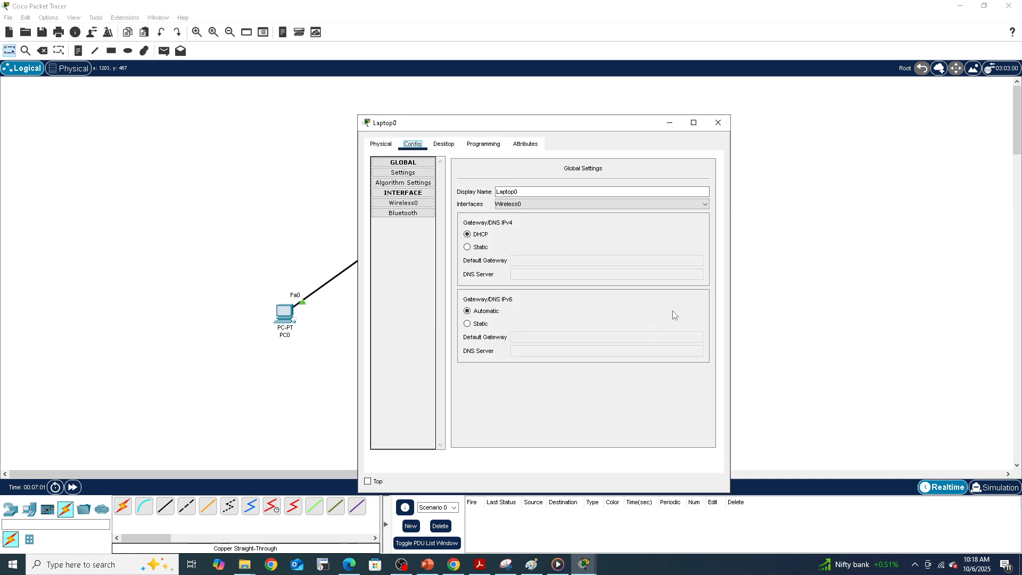
left_click(401, 206)
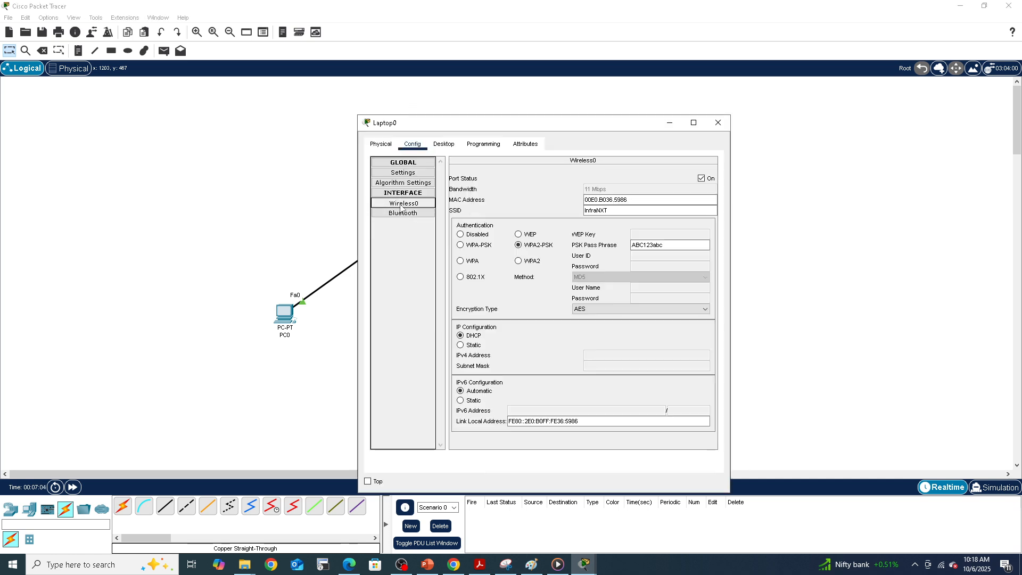
left_click(672, 247)
key("BackSpace")
key("BackSpace")
key("BackSpace")
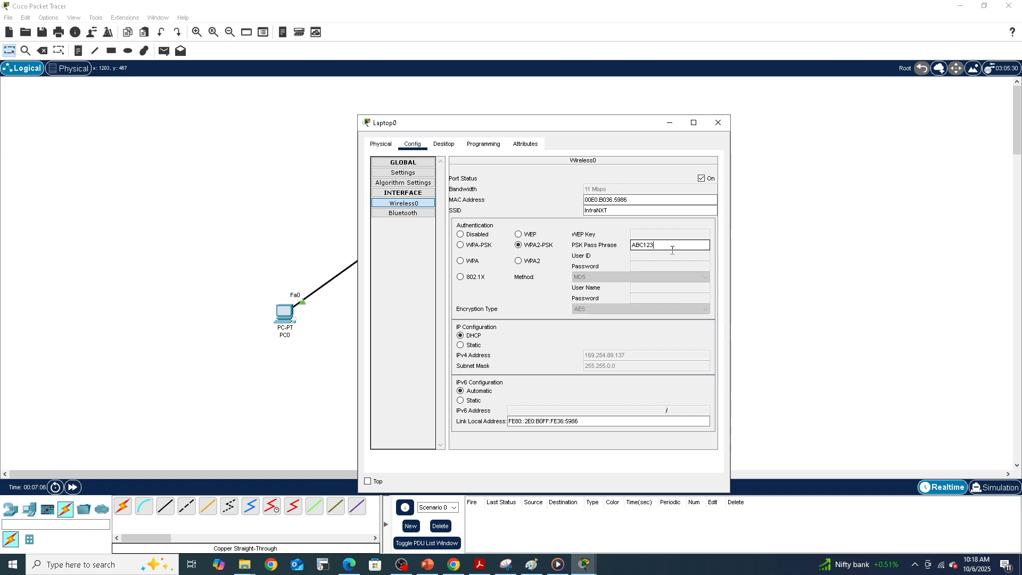
type("ABC")
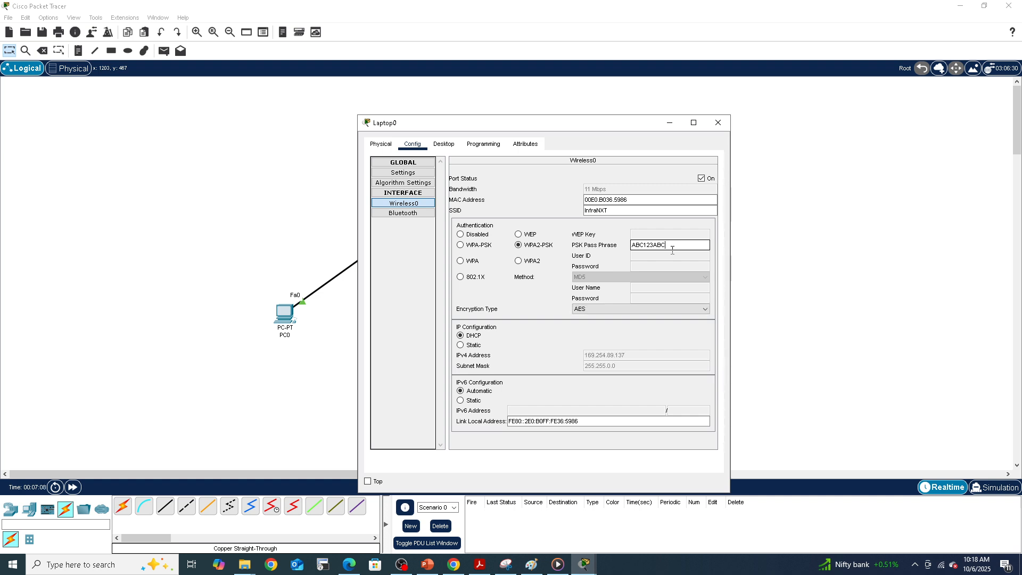
left_click(718, 123)
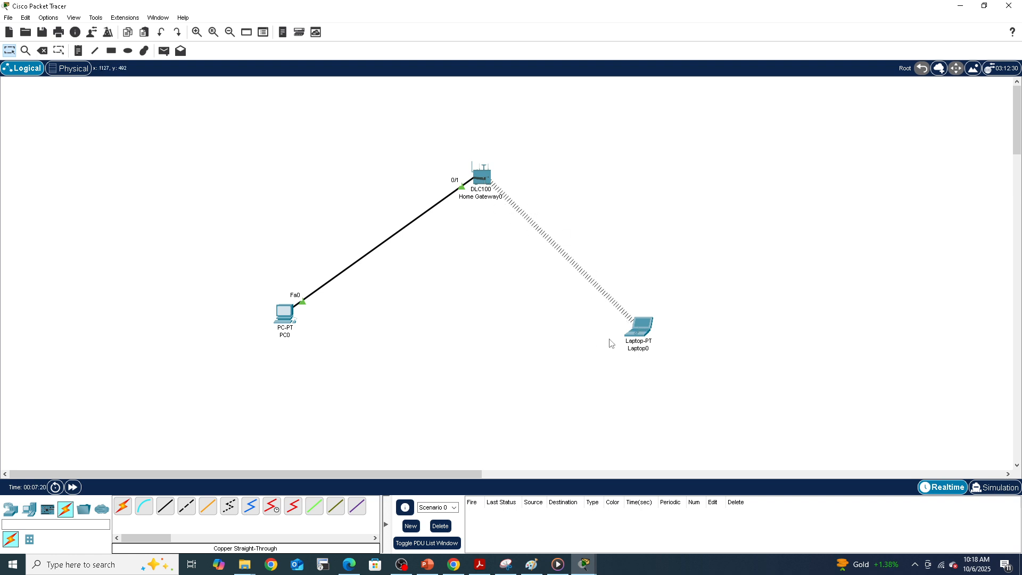
Step: Open Laptop0's Command Prompt and run ipconfig
mouse_move(642, 337)
left_click(639, 336)
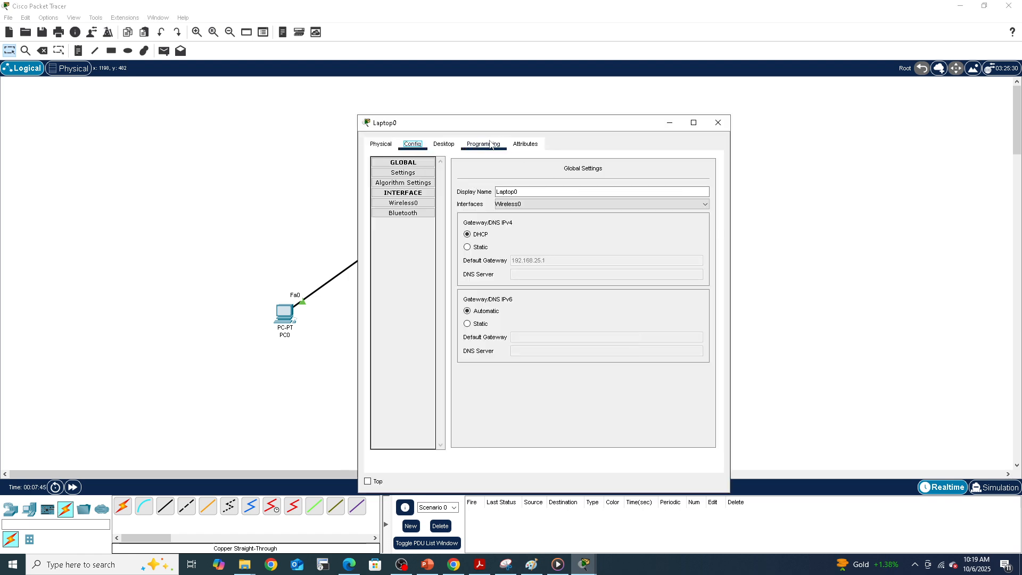
left_click(442, 147)
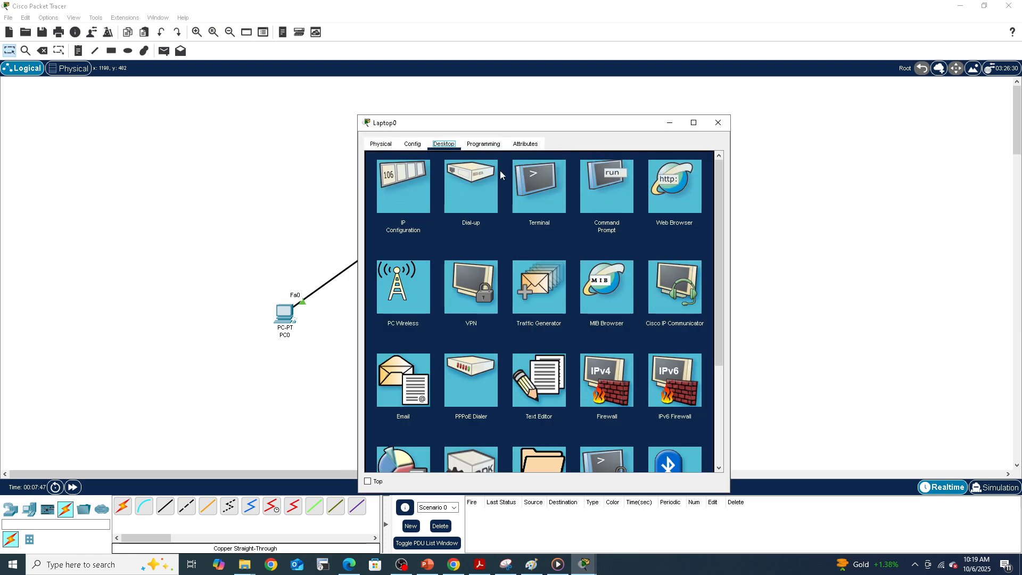
left_click(595, 178)
left_click_drag(583, 122, 794, 98)
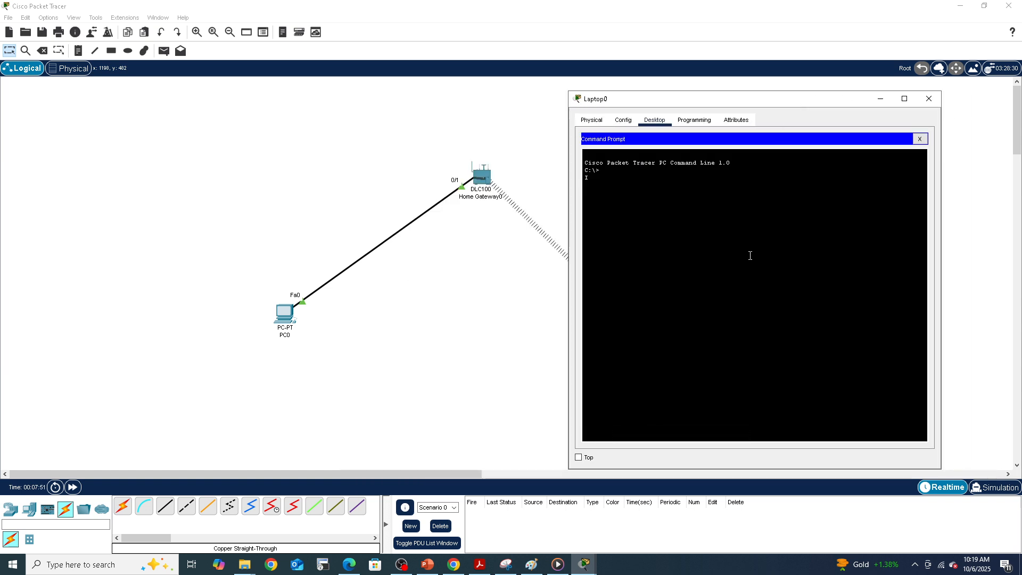
type("ipconfig")
key("Return")
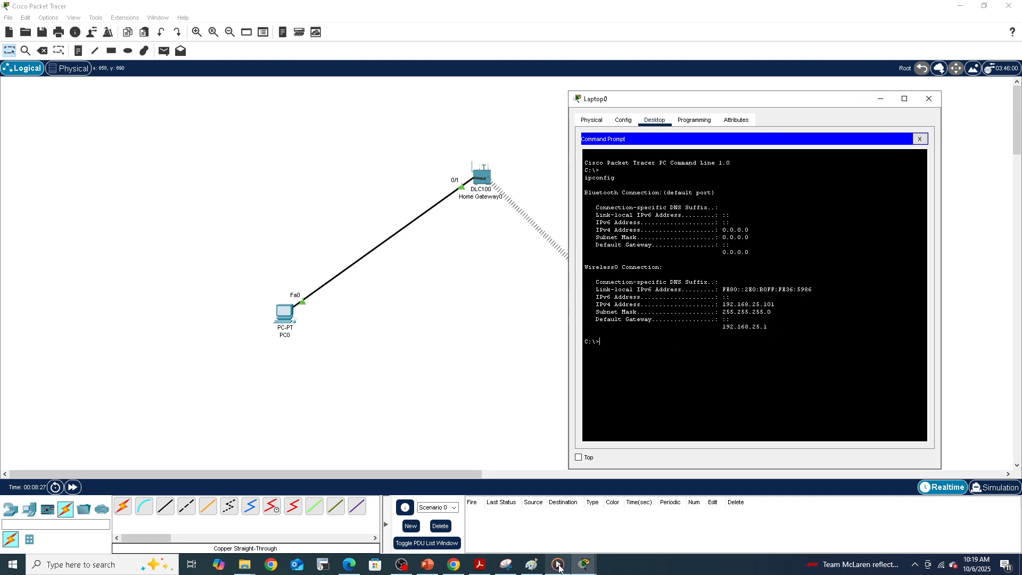
Step: Bring PC0's command prompt window up beside Laptop0's to compare their IP configurations
mouse_move(584, 565)
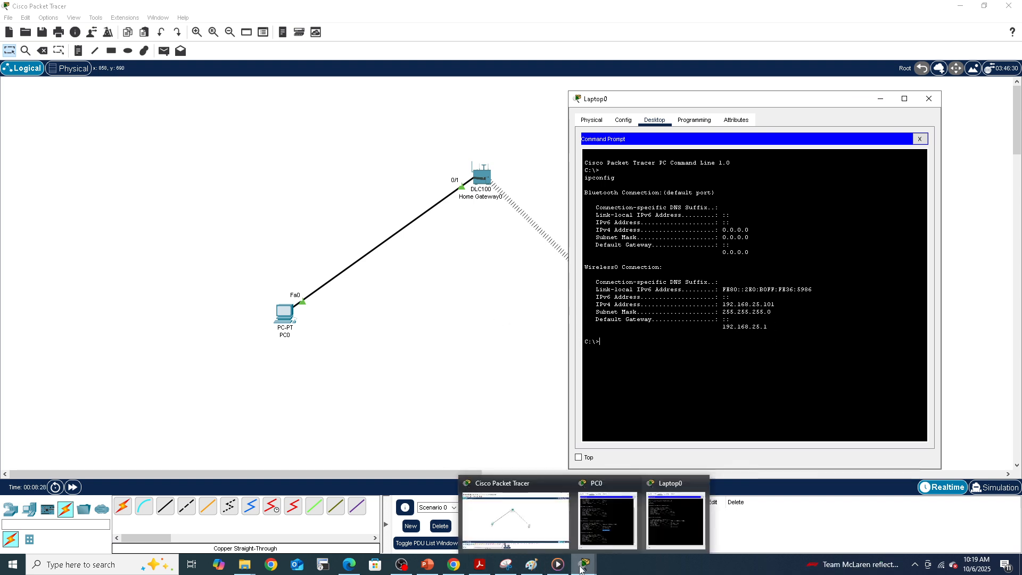
left_click(591, 527)
left_click_drag(462, 115, 240, 101)
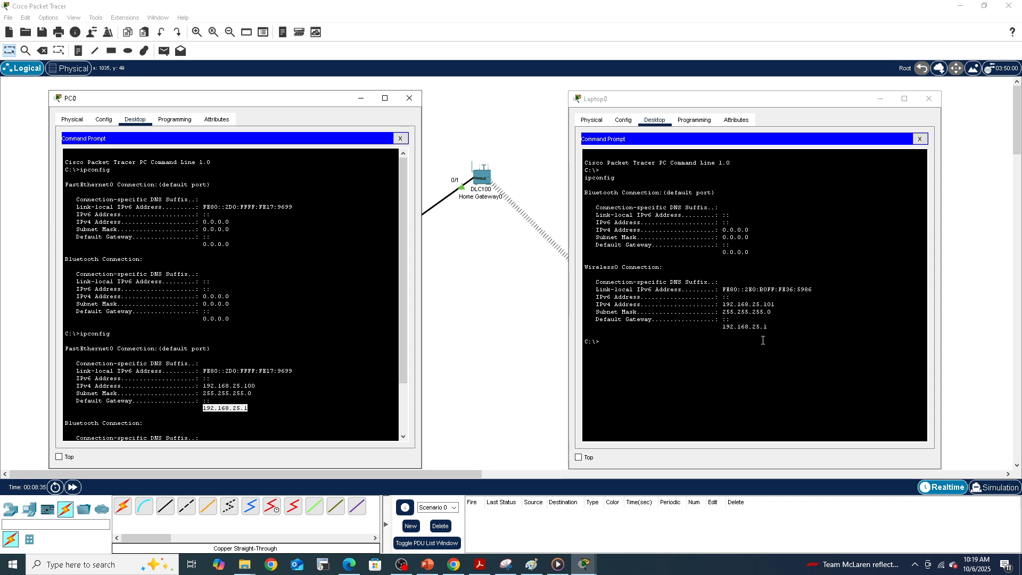
left_click(776, 107)
left_click_drag(776, 106, 798, 107)
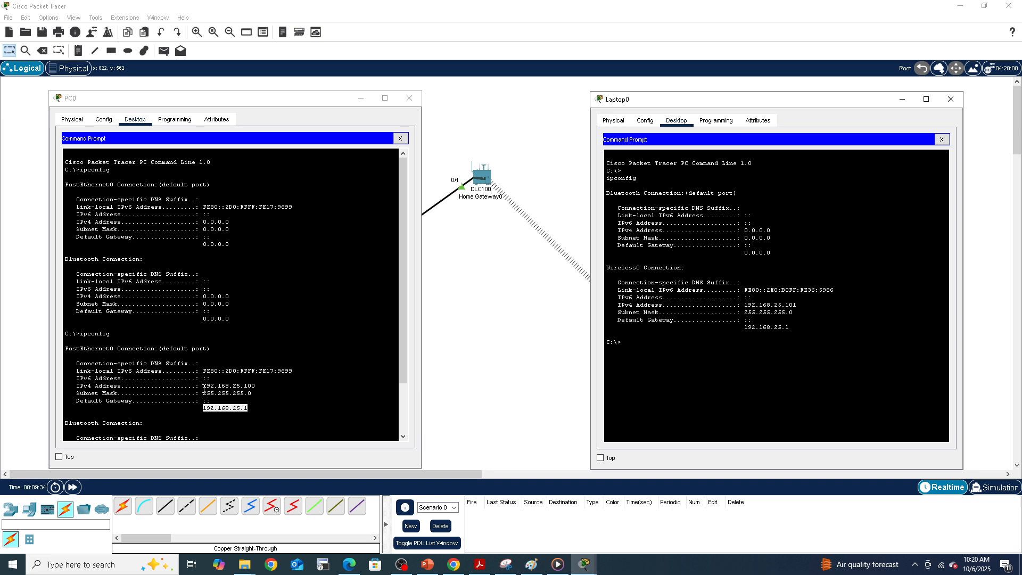
Step: Ping PC0 at 192.168.25.100 from Laptop0's command prompt
left_click(640, 352)
type("ping 192.168.25.100")
key("Return")
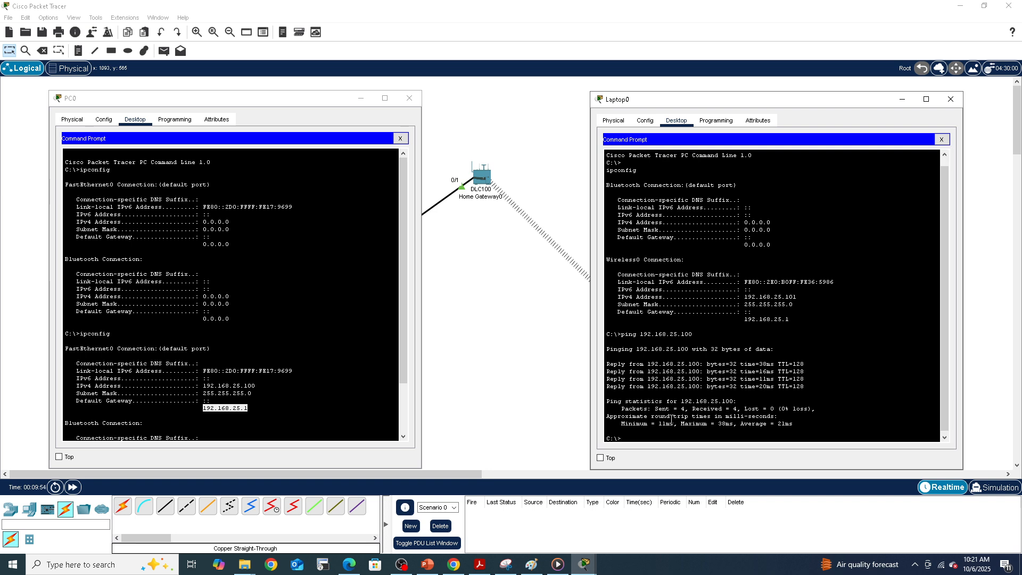
Step: Minimize both the PC0 and Laptop0 windows
left_click(362, 102)
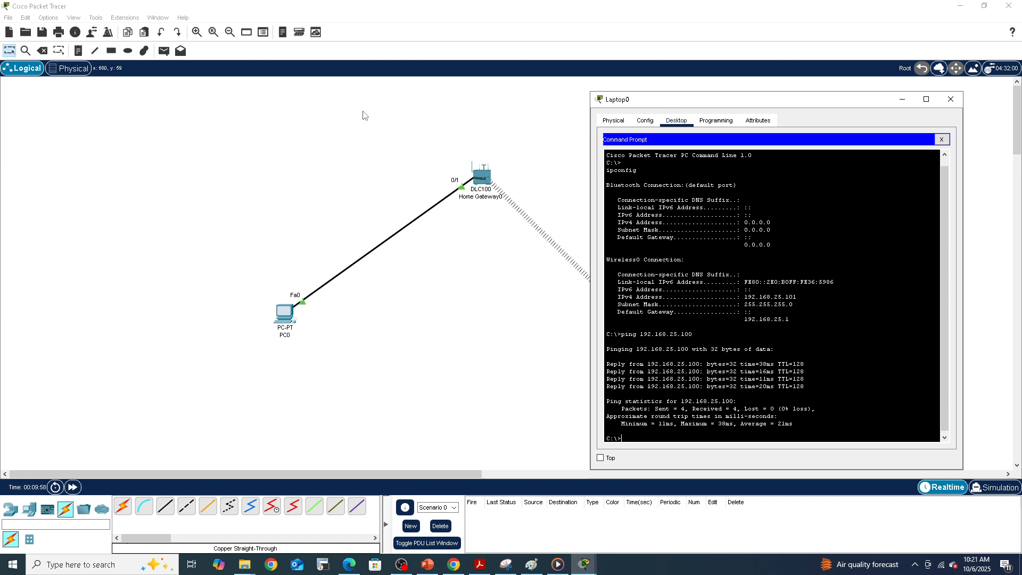
left_click(903, 101)
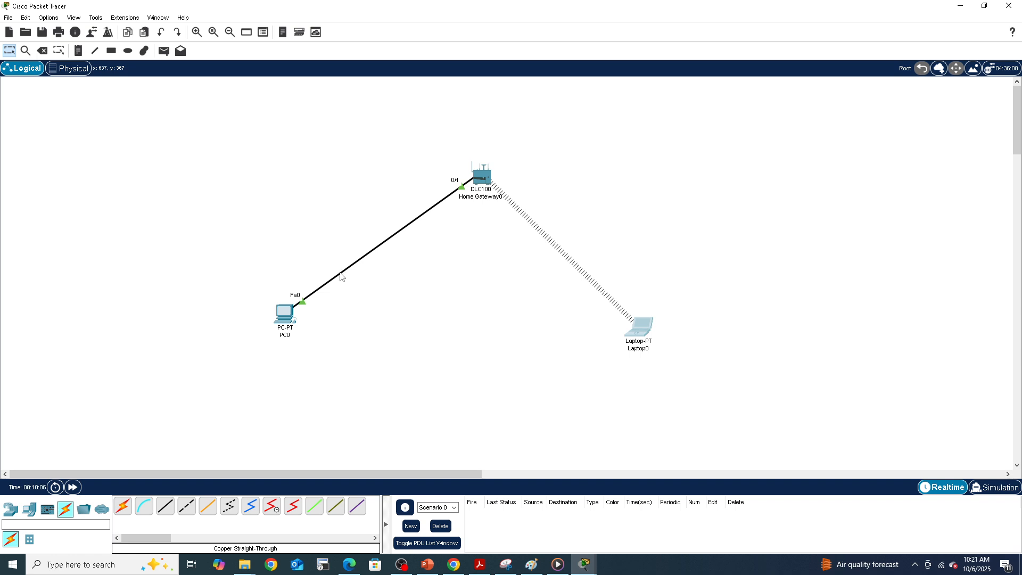
key("Delete")
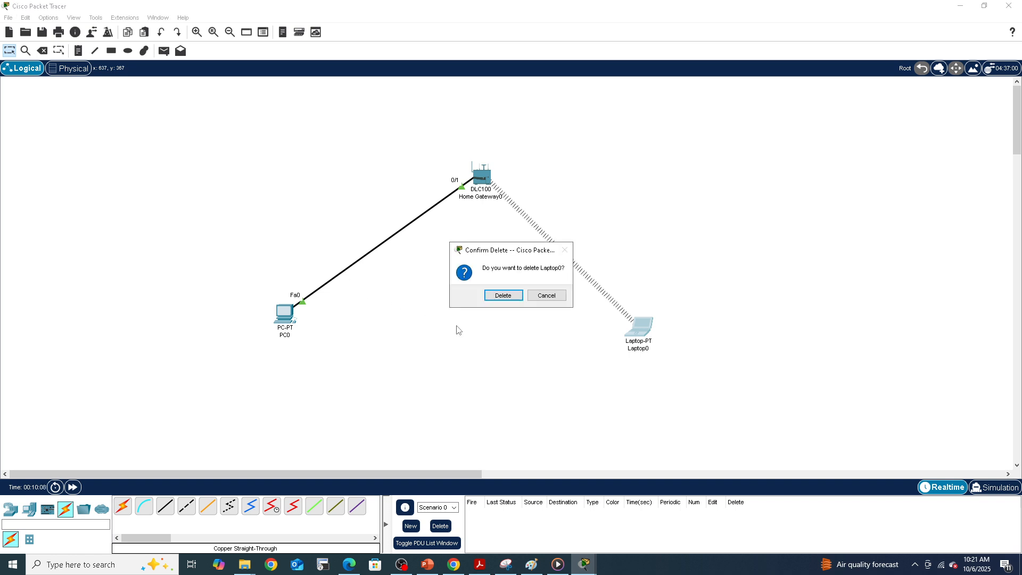
left_click(545, 294)
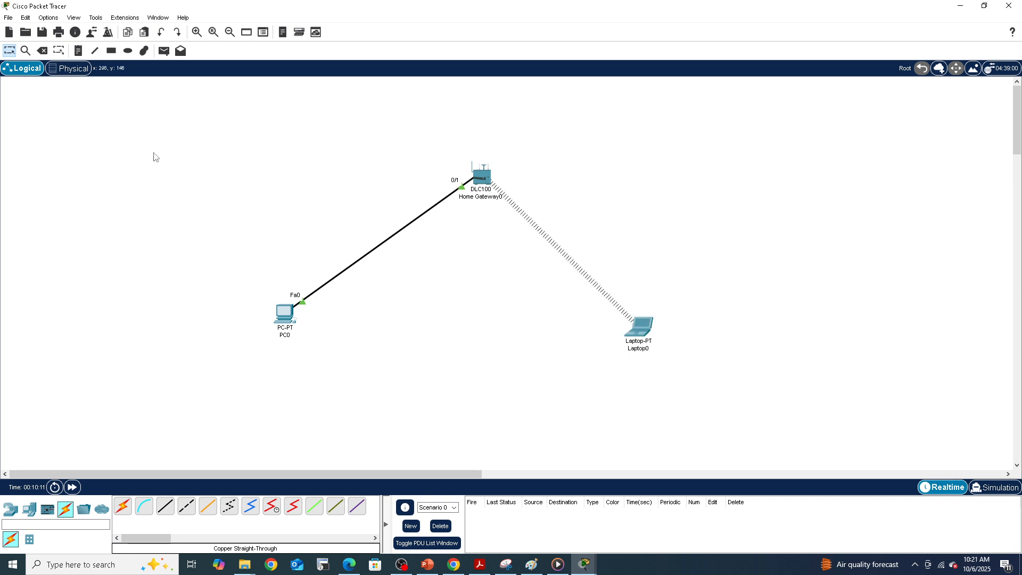
Step: Delete the copper cable connecting PC0 to Home Gateway0
left_click(43, 51)
left_click(313, 290)
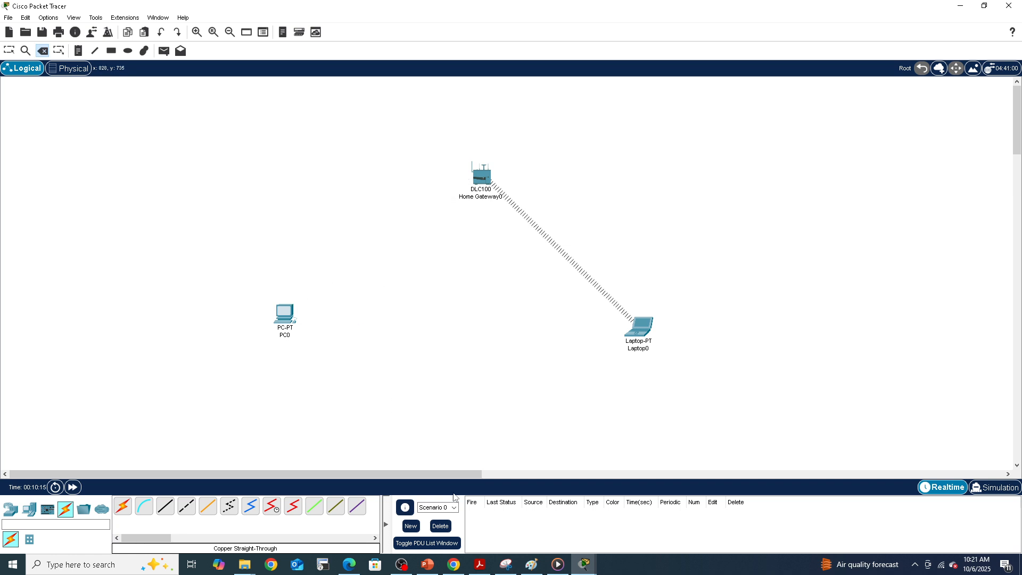
Step: Restore the PC0 and Laptop0 windows and repeat the ping to 192.168.25.100 from Laptop0's command prompt
mouse_move(584, 570)
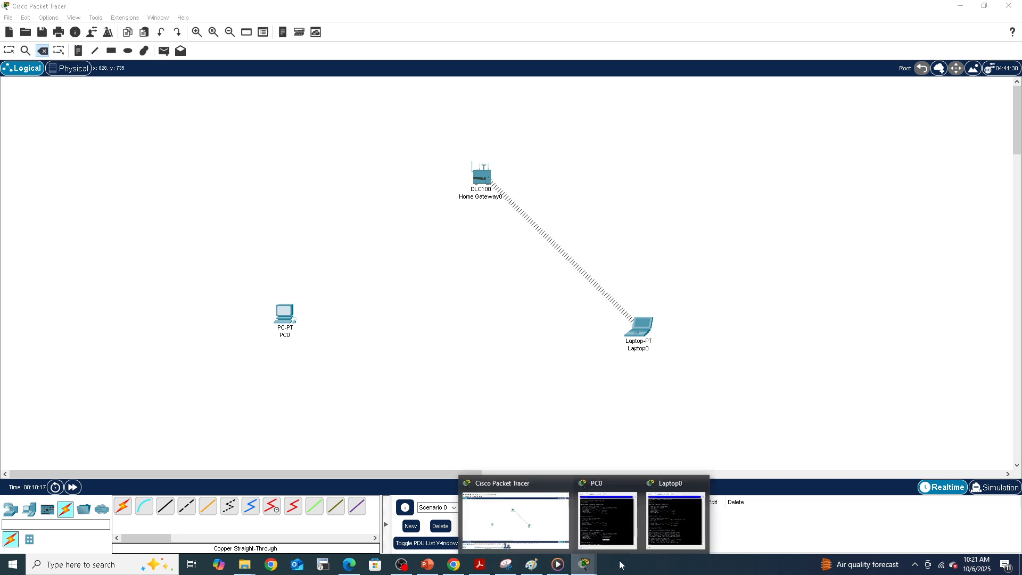
left_click(666, 519)
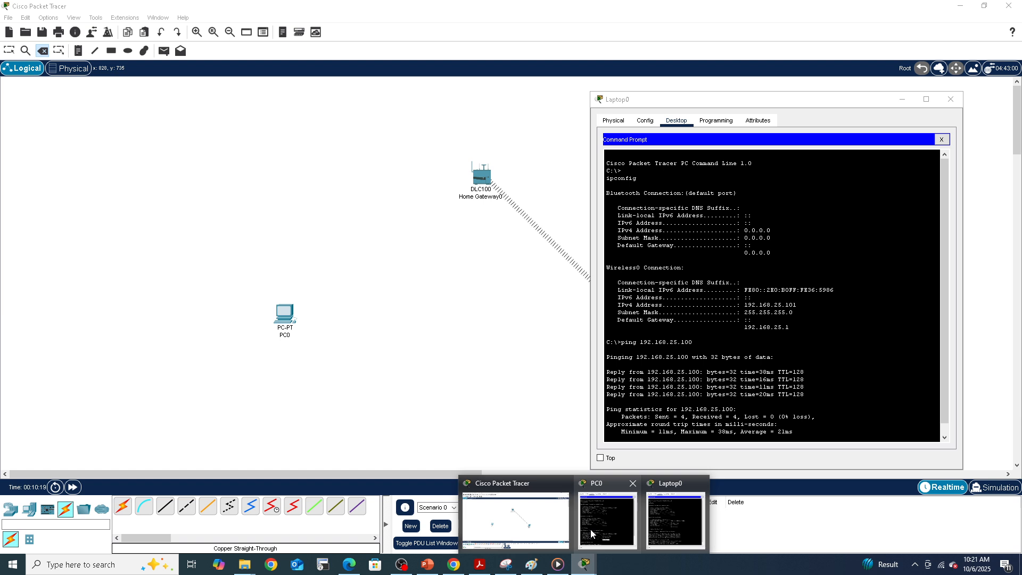
left_click(601, 531)
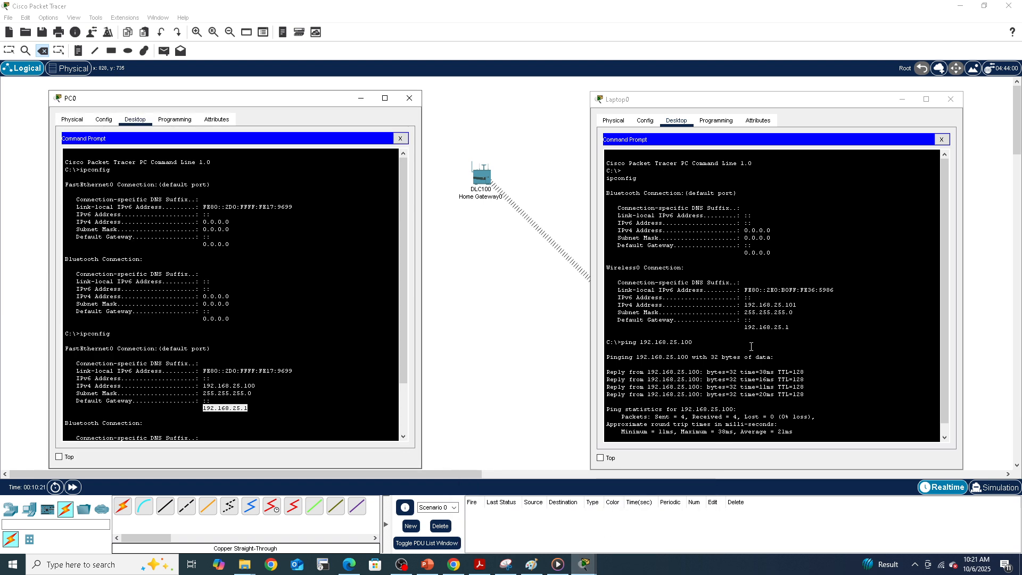
scroll(783, 304, "down", 1)
left_click(839, 352)
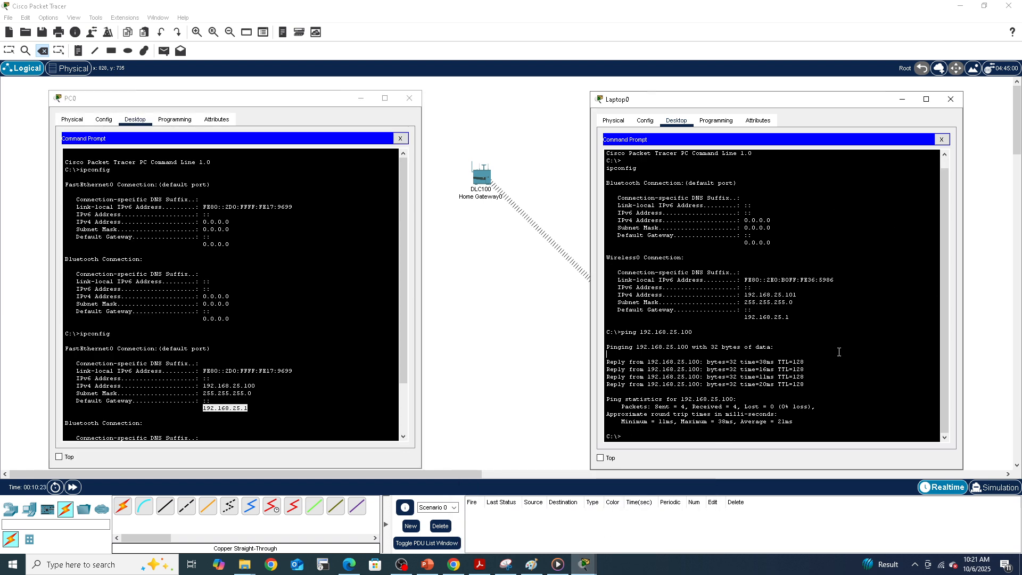
key("Up")
key("Return")
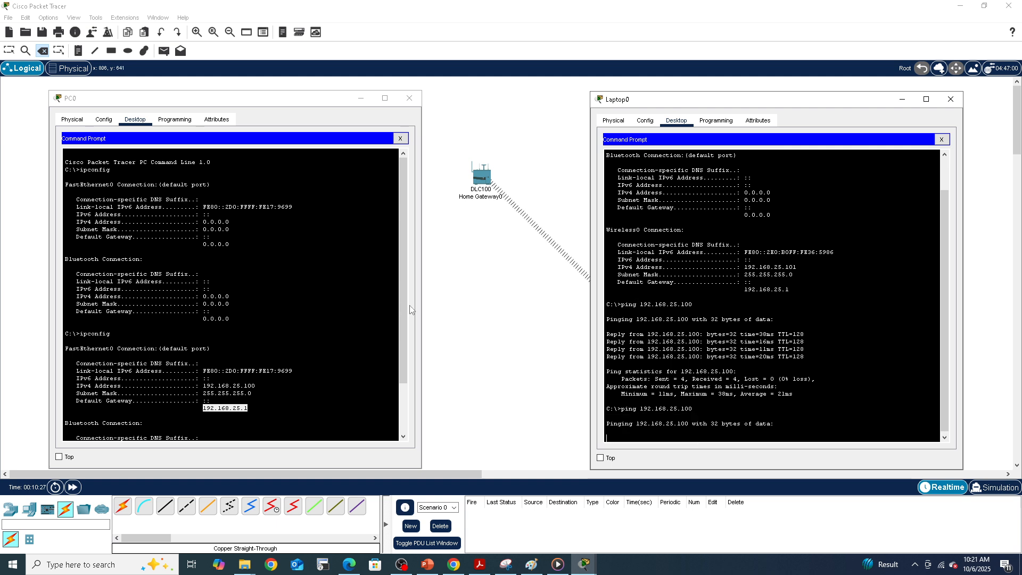
Step: Scroll through PC0's command prompt output and minimize the PC0 window
scroll(406, 299, "down", 1)
left_click(402, 327)
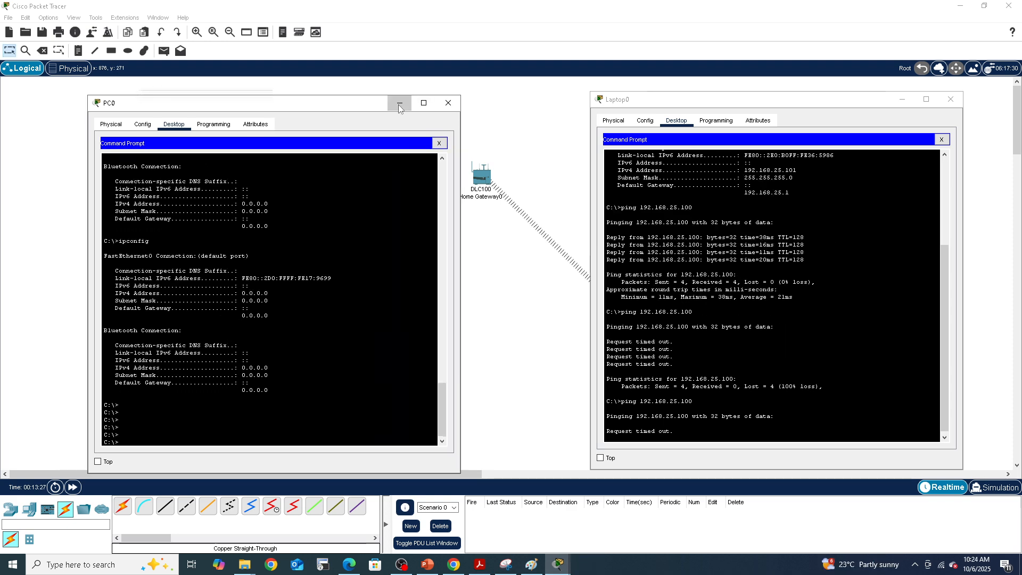
left_click(400, 105)
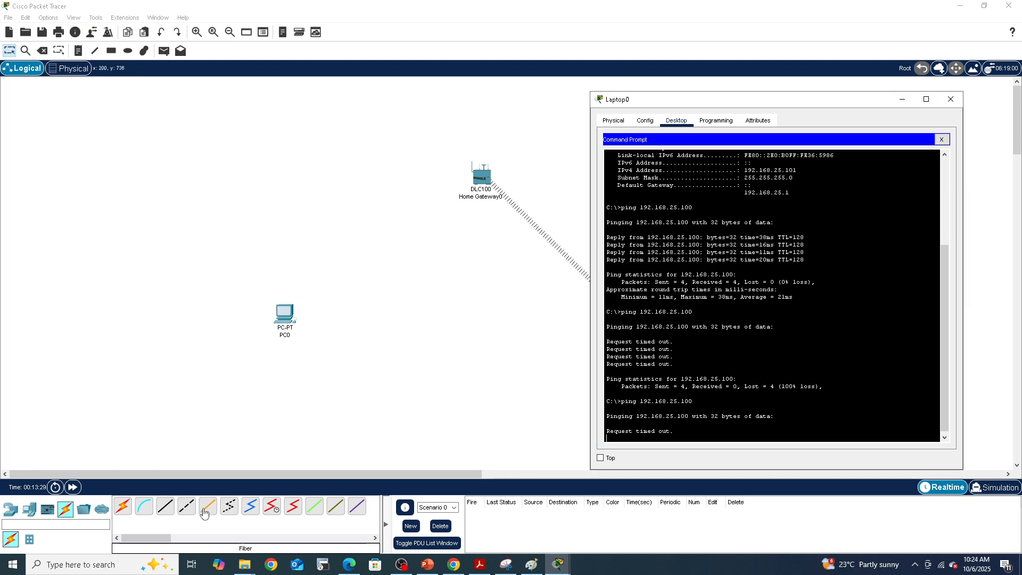
Step: Reconnect PC0's FastEthernet0 to Home Gateway0's Ethernet 1 with a Copper Straight-Through cable and fast-forward time
left_click(165, 506)
left_click(287, 315)
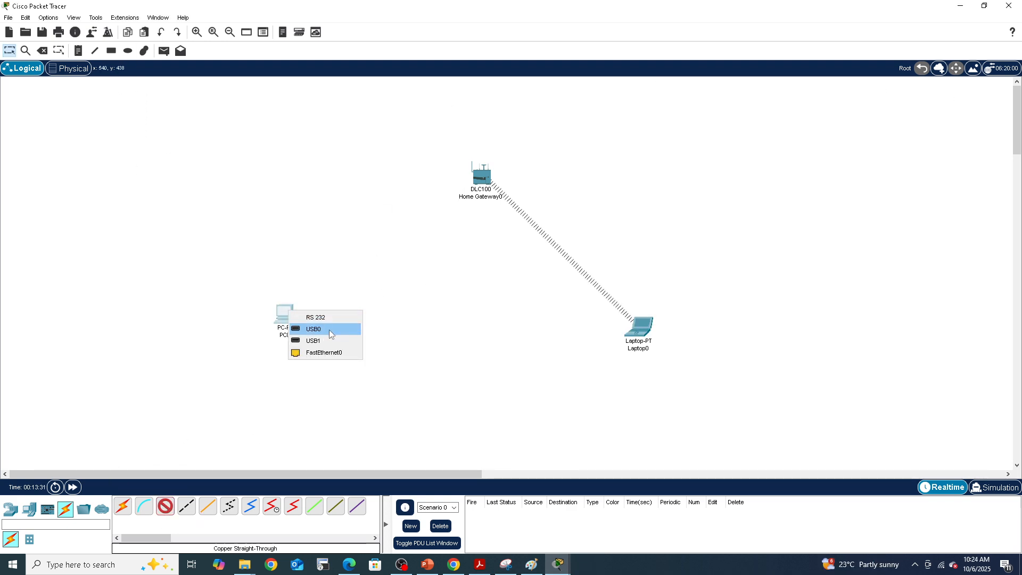
left_click(326, 352)
left_click(479, 174)
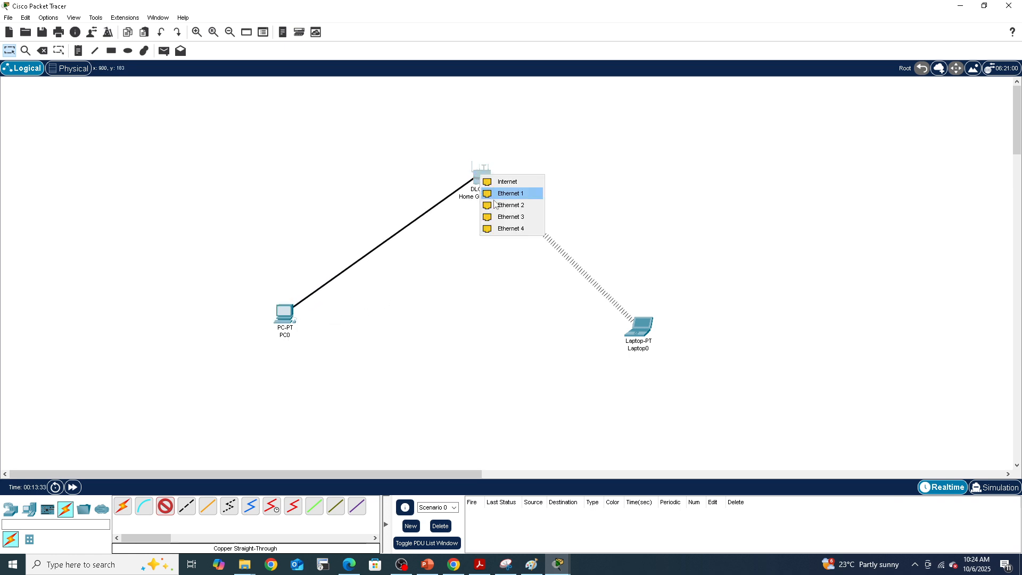
left_click(500, 196)
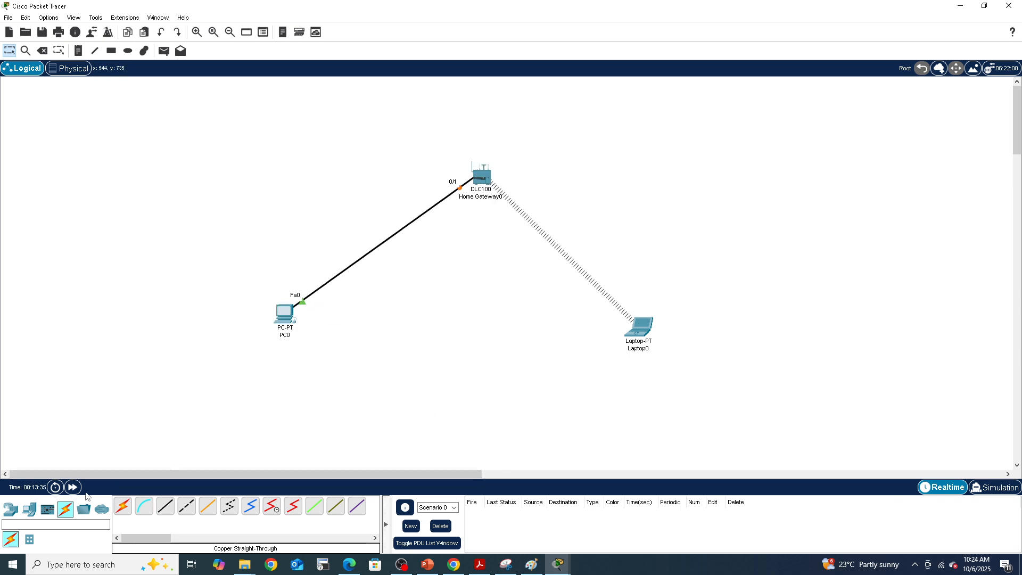
left_click(72, 487)
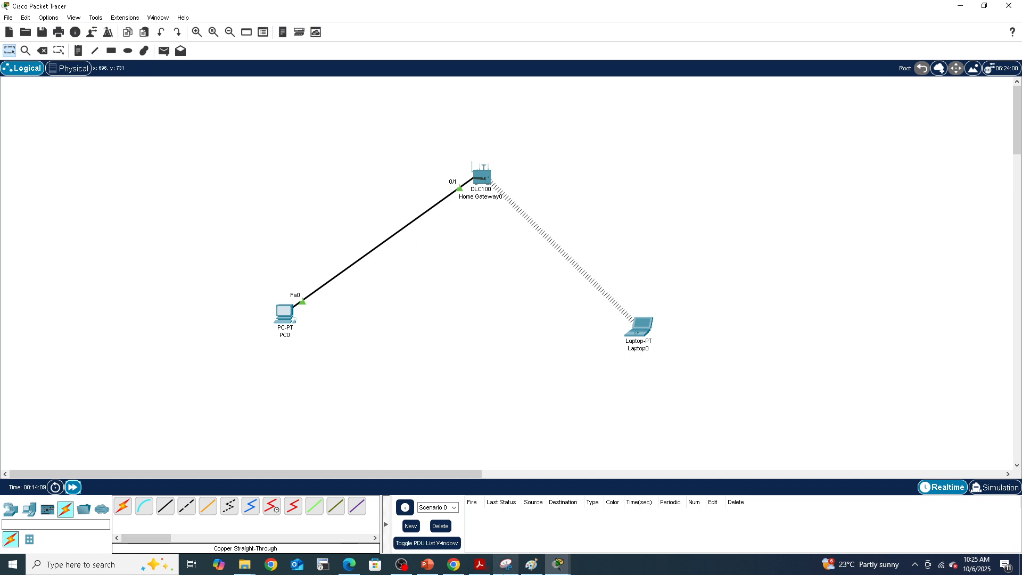
Step: Reopen PC0's command prompt and run ipconfig
mouse_move(557, 563)
left_click(574, 527)
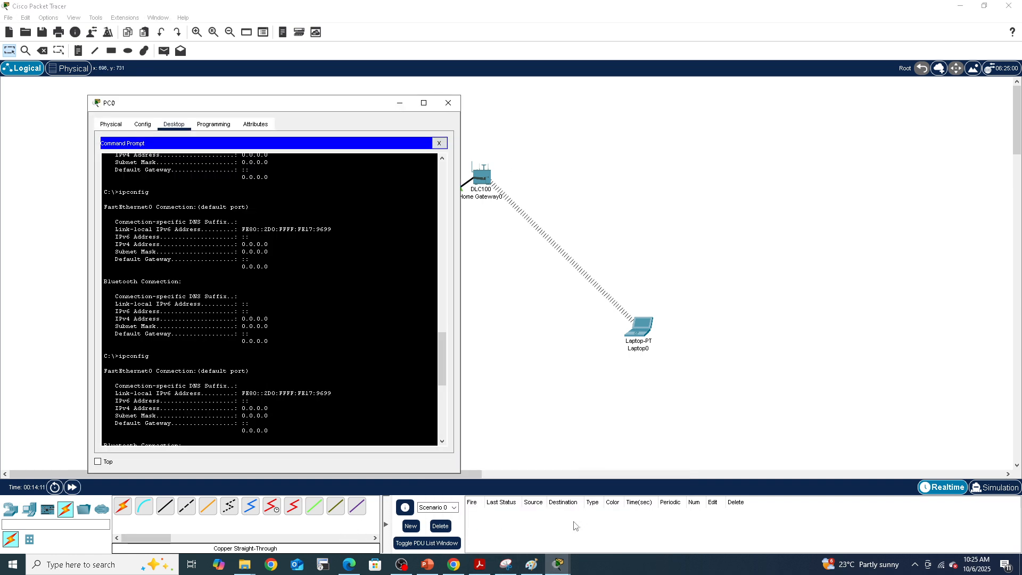
scroll(340, 314, "down", 4)
scroll(344, 319, "down", 5)
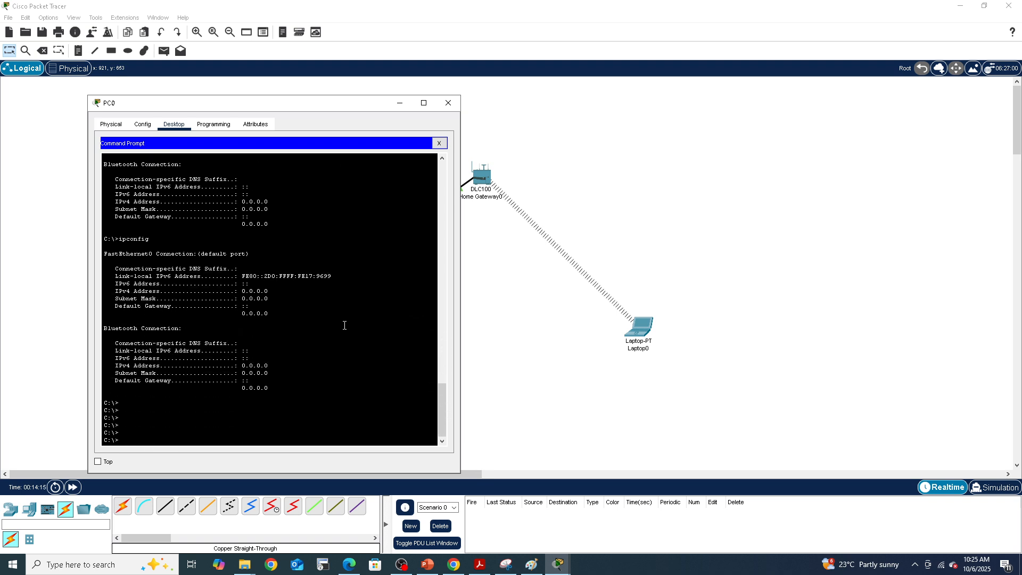
left_click(307, 368)
key("Return")
key("Return")
key("Return")
type("ipconfig")
key("Return")
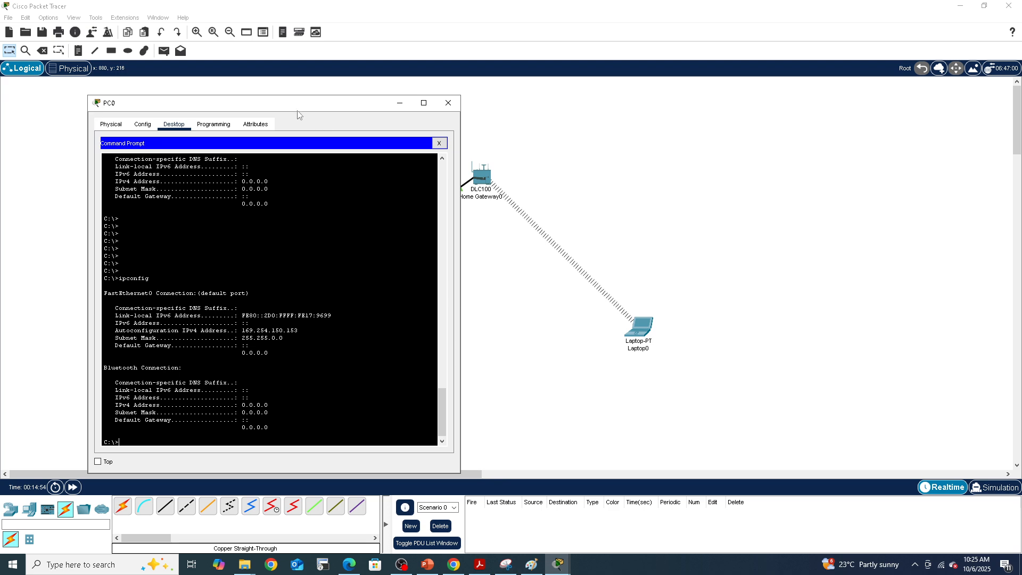
Step: Move the PC0 window aside, rerun ipconfig, and highlight PC0's IPv4 address
left_click_drag(283, 105, 632, 94)
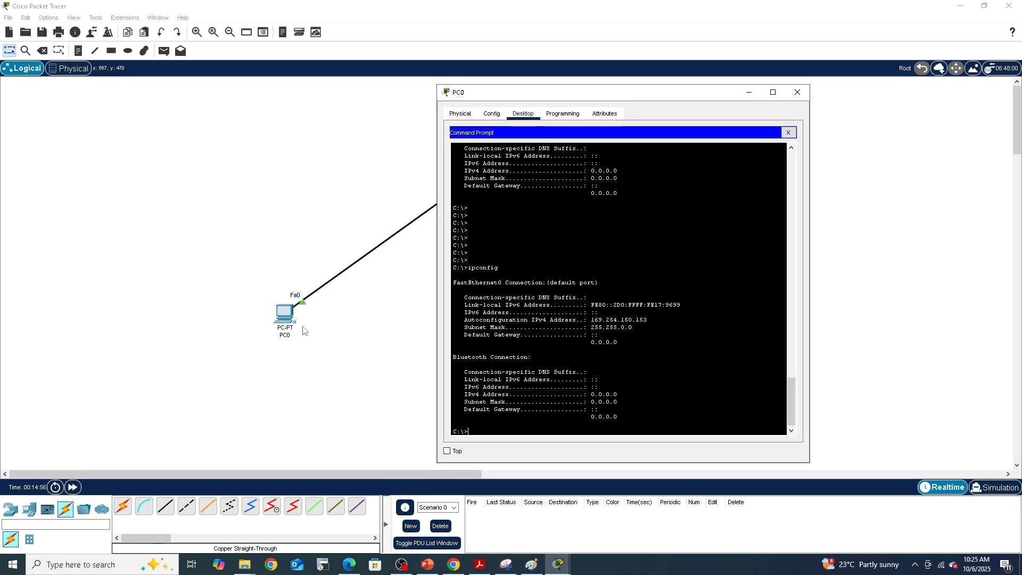
left_click_drag(504, 98, 147, 100)
key("Up")
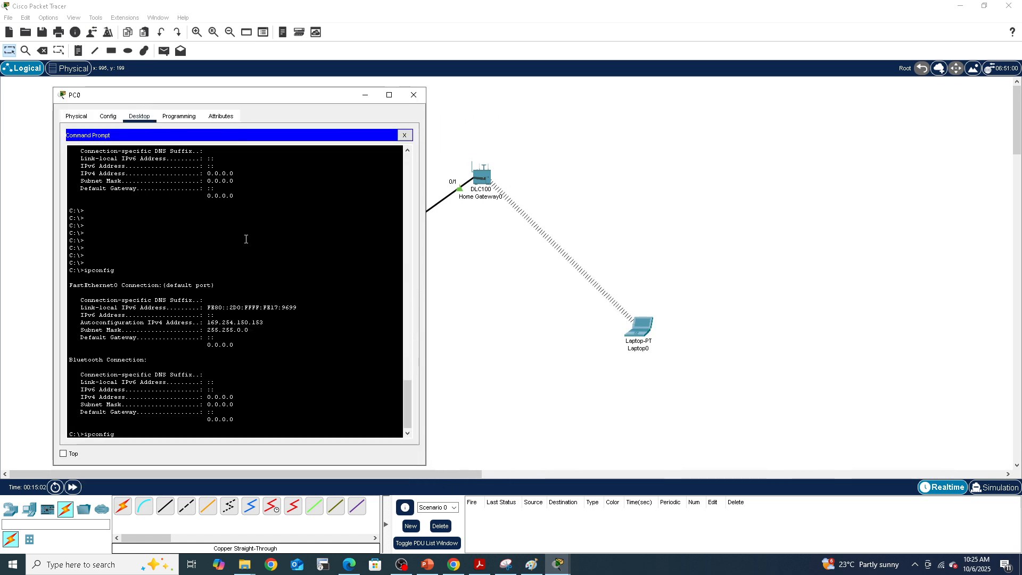
key("Return")
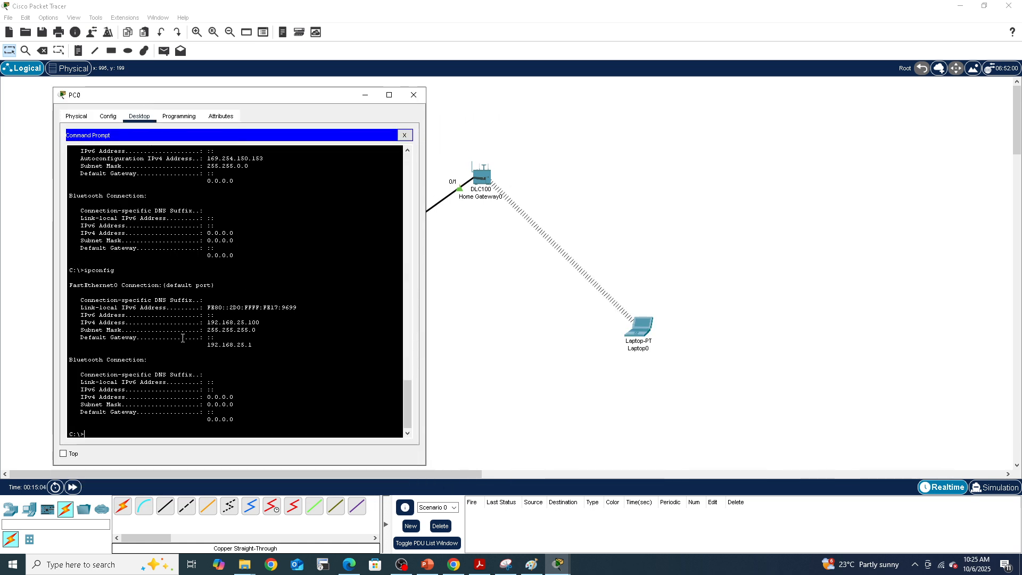
left_click_drag(207, 321, 261, 323)
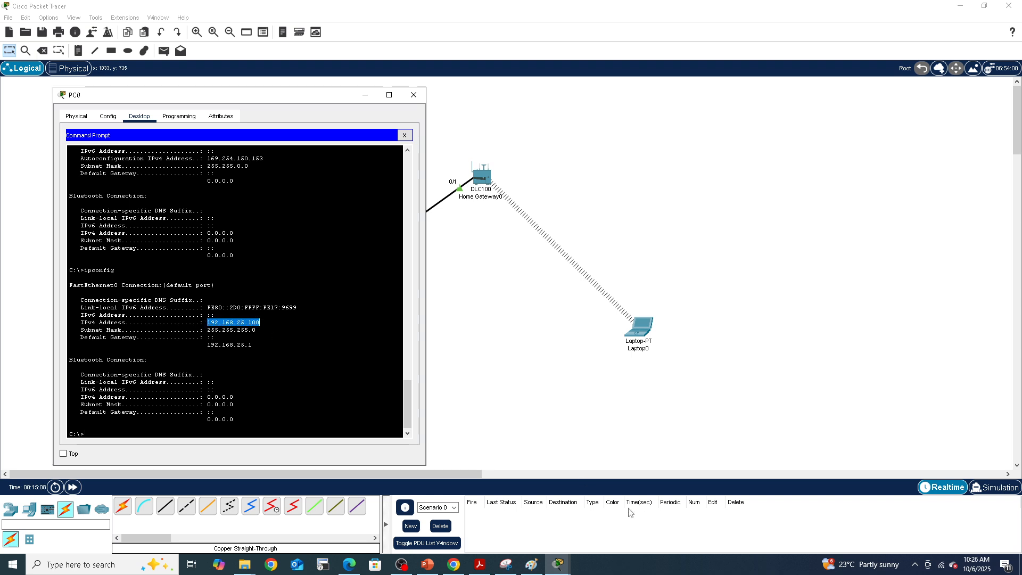
Step: Switch to Laptop0's command prompt and ping 192.168.25.100 again
mouse_move(558, 568)
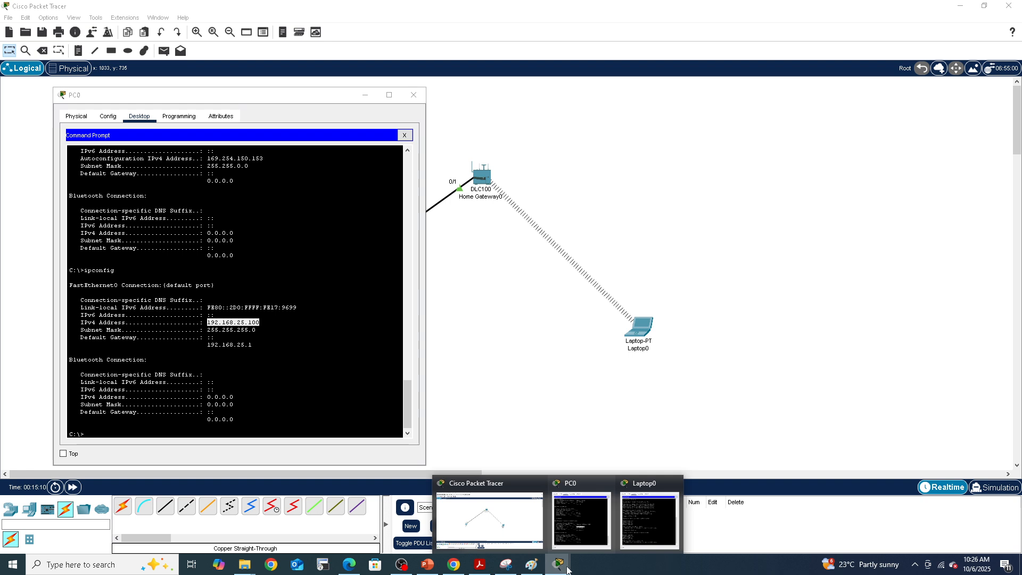
left_click(636, 529)
key("Up")
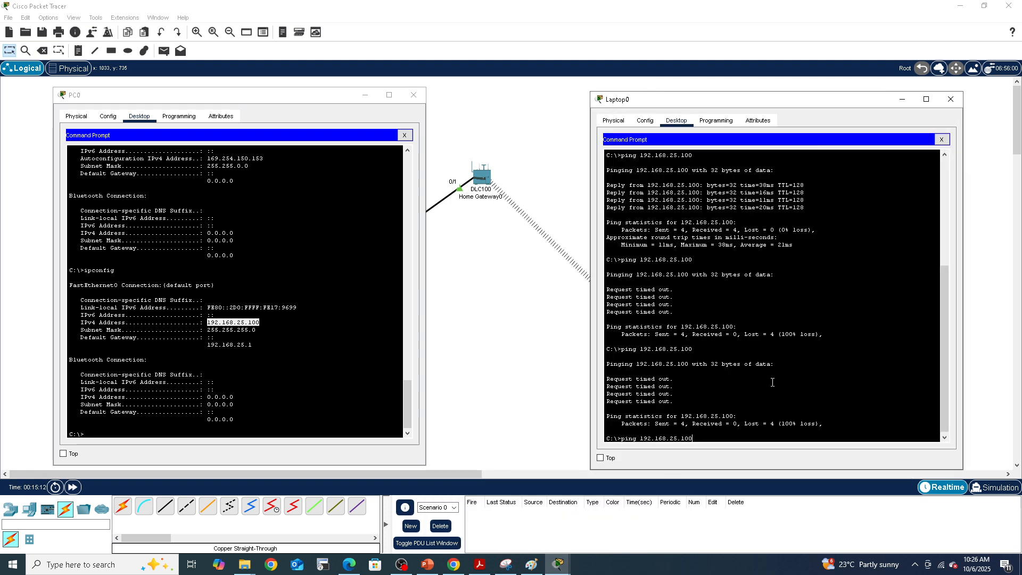
key("Return")
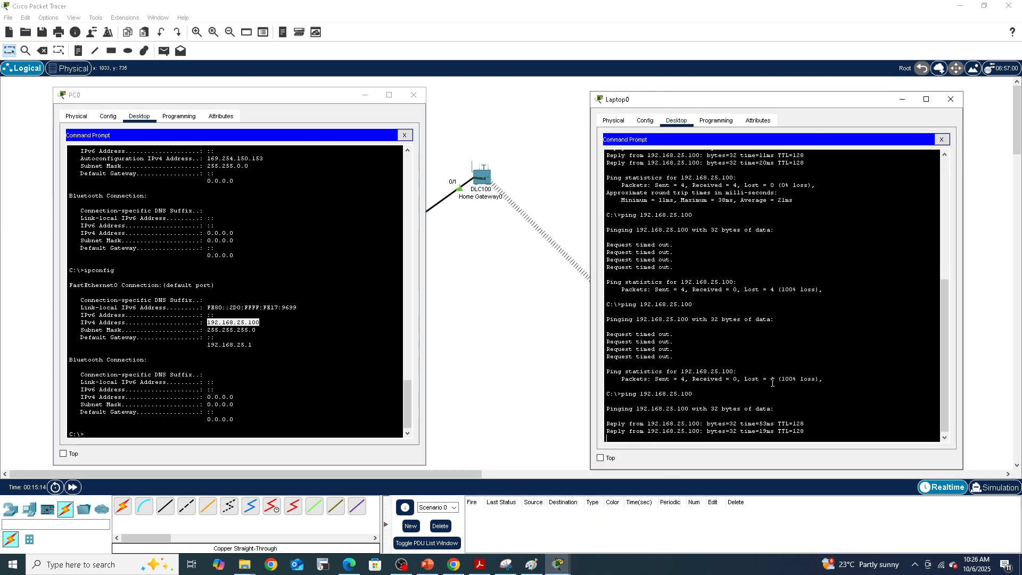